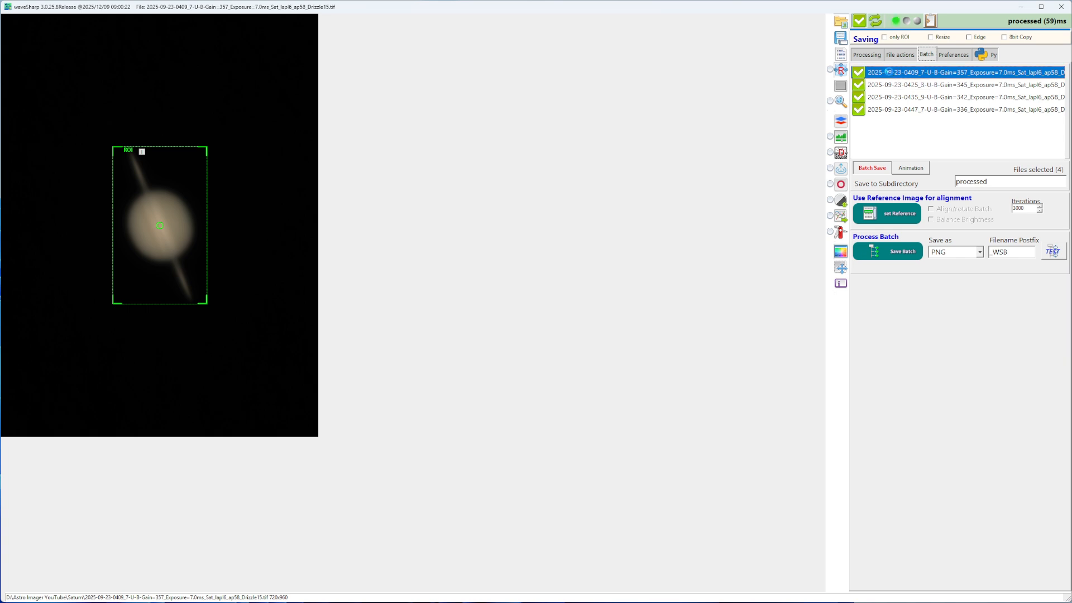
click(894, 86)
key(Down)
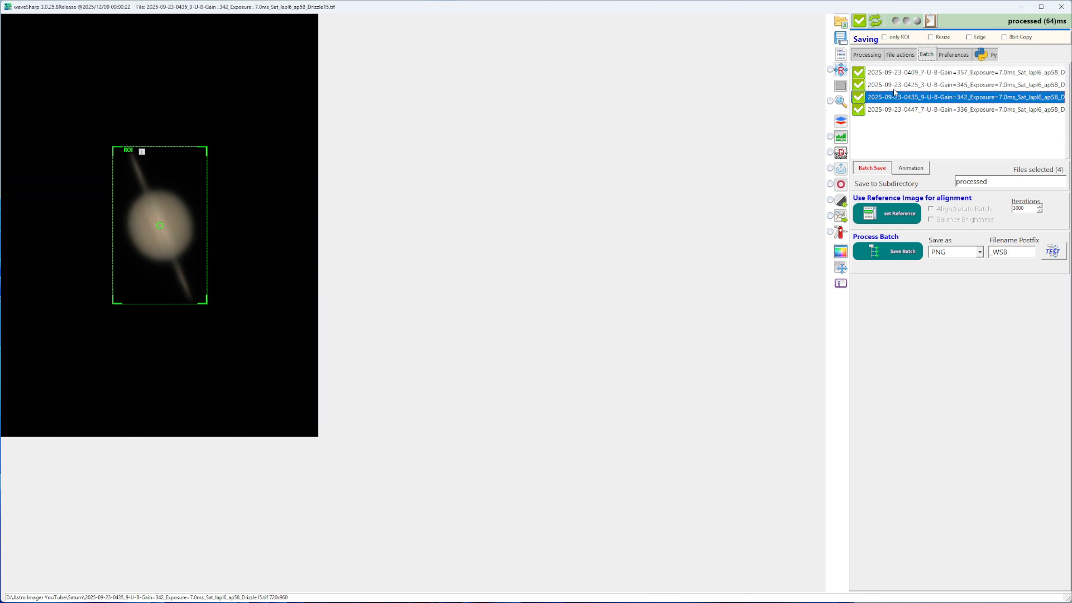
key(Down)
key(Up)
Rotate the image by 90 degrees and reshape the ROI into a landscape rectangle enclosing Saturn and its rings.
click(898, 58)
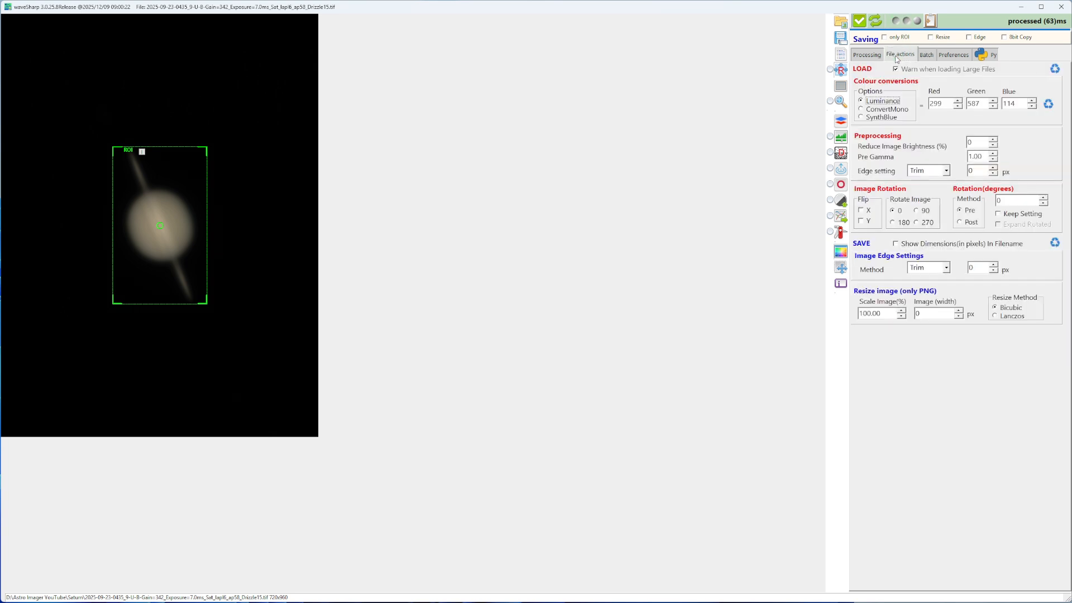
click(917, 211)
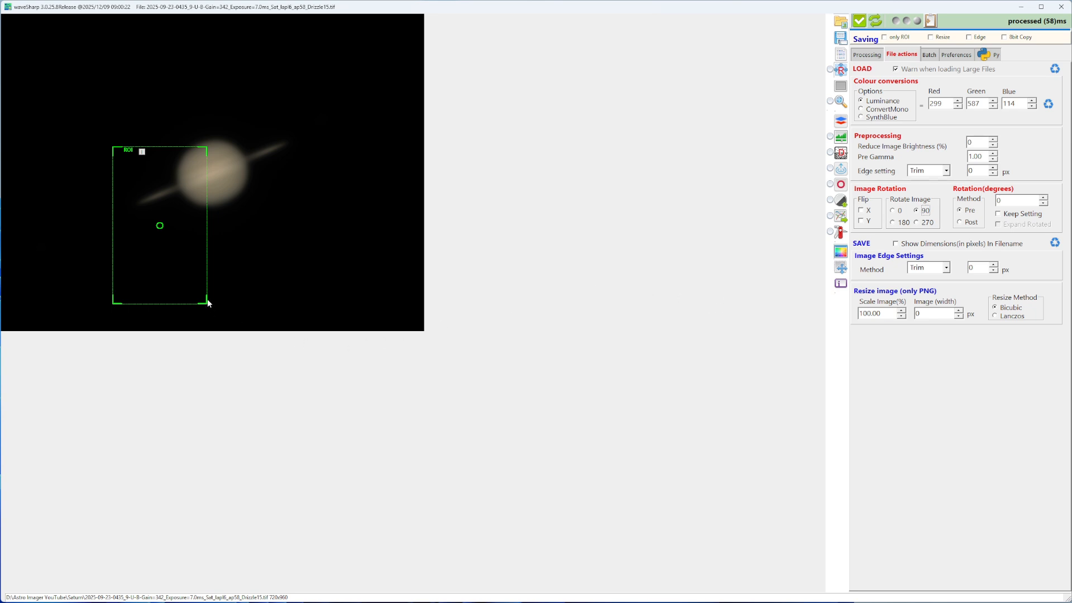
drag(206, 303, 316, 248)
drag(317, 151, 307, 114)
drag(302, 254, 304, 236)
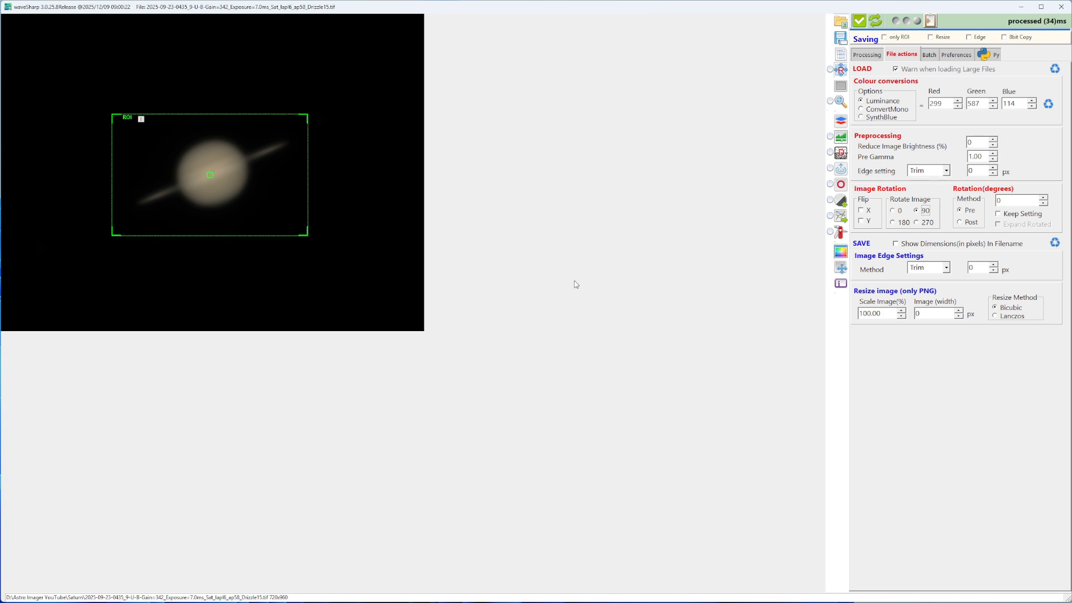
Set the convolve mode to LRGB and enable Chroma Denoise for the processing.
click(865, 56)
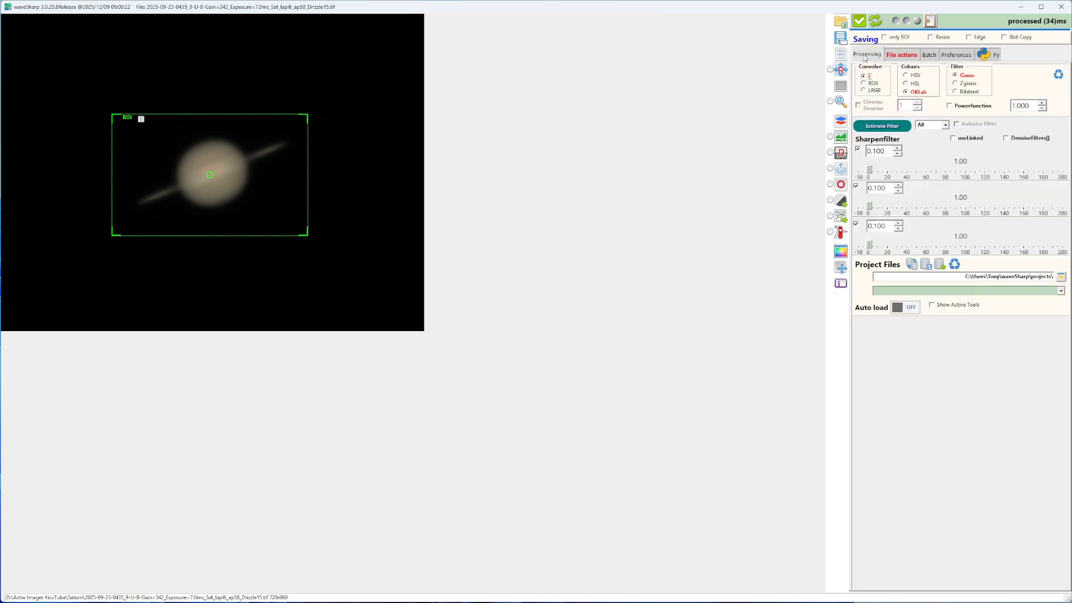
click(864, 90)
click(860, 105)
Set the three sharpening layers to about 99.31, 50.32 and 25.83 from first to third.
drag(870, 170, 966, 173)
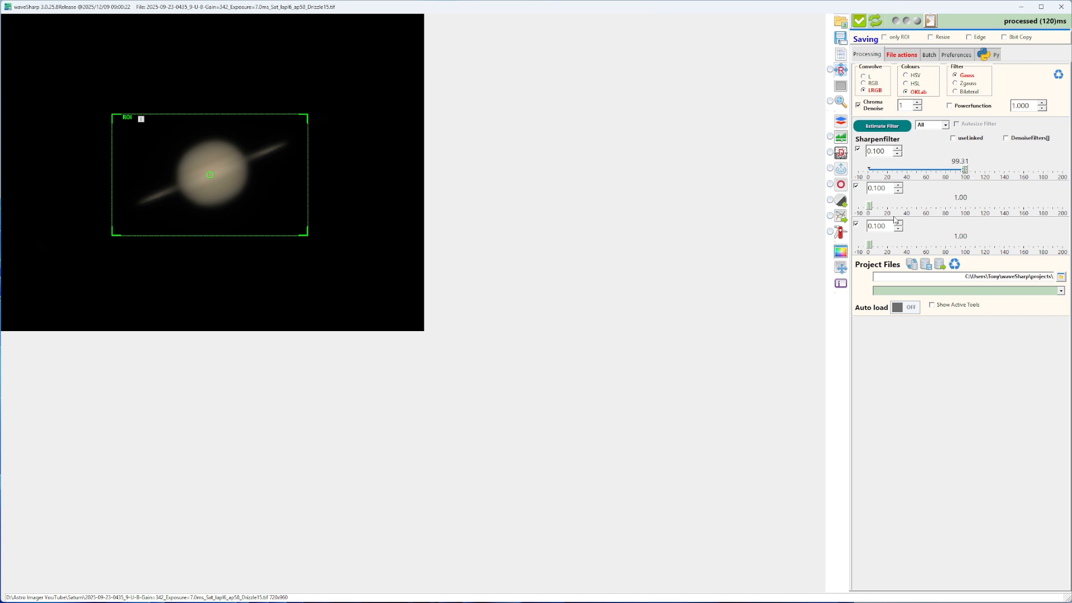
drag(870, 206, 918, 206)
drag(870, 244, 894, 246)
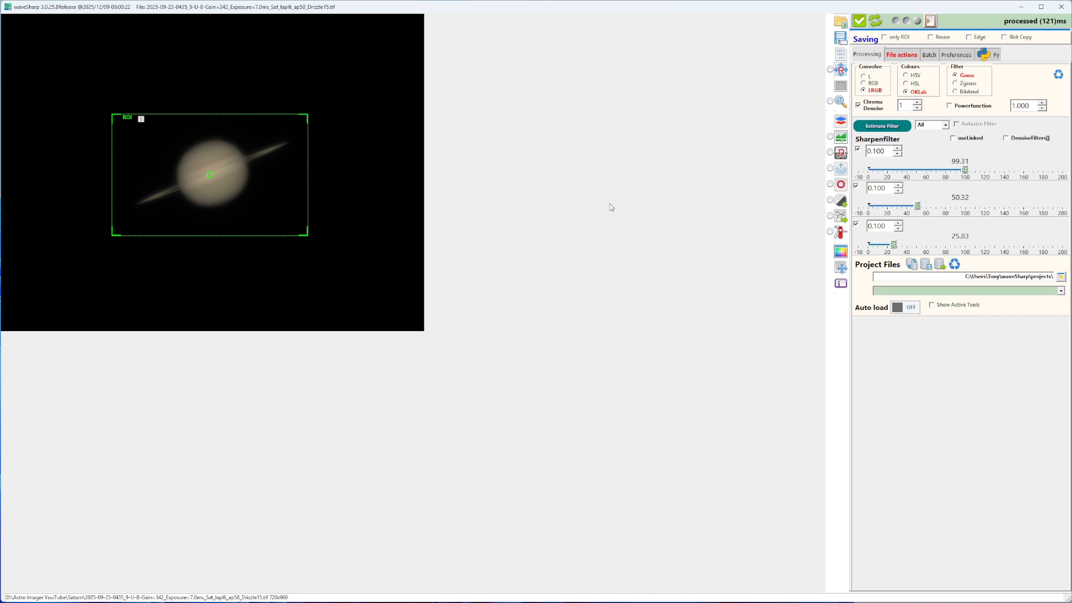
Estimate the sharpening filter for all layers, with the first layer's filter at 0.149 and Chroma Denoise at 4.
click(879, 126)
scroll(905, 105, up, 1)
scroll(905, 105, up, 1)
Apply FFT denoising to the sharpened image with the POST-All Layers option and minimise the denoise window.
click(841, 152)
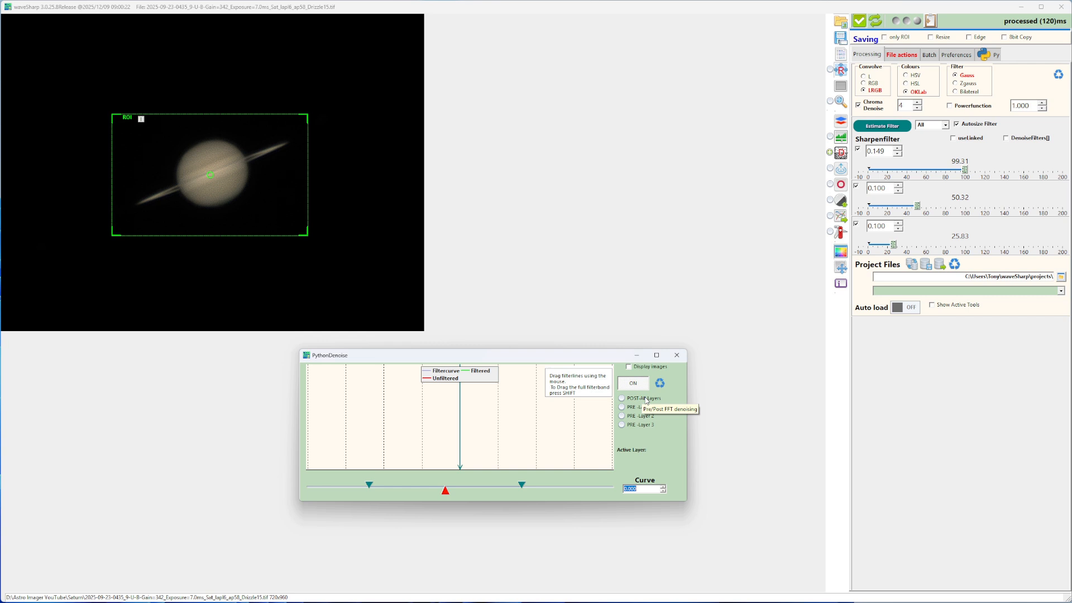
click(622, 399)
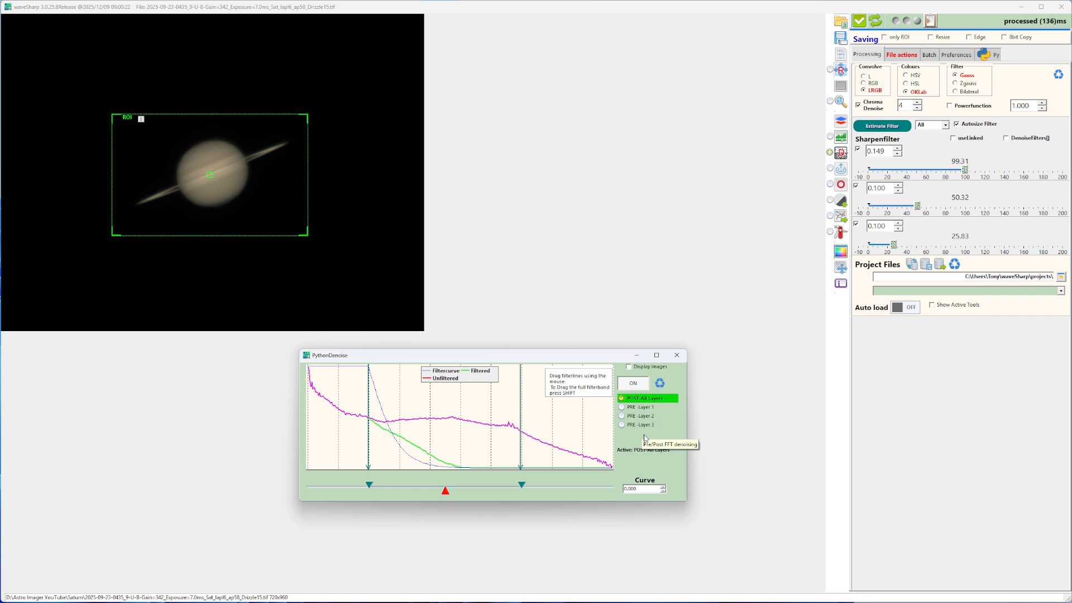
click(638, 357)
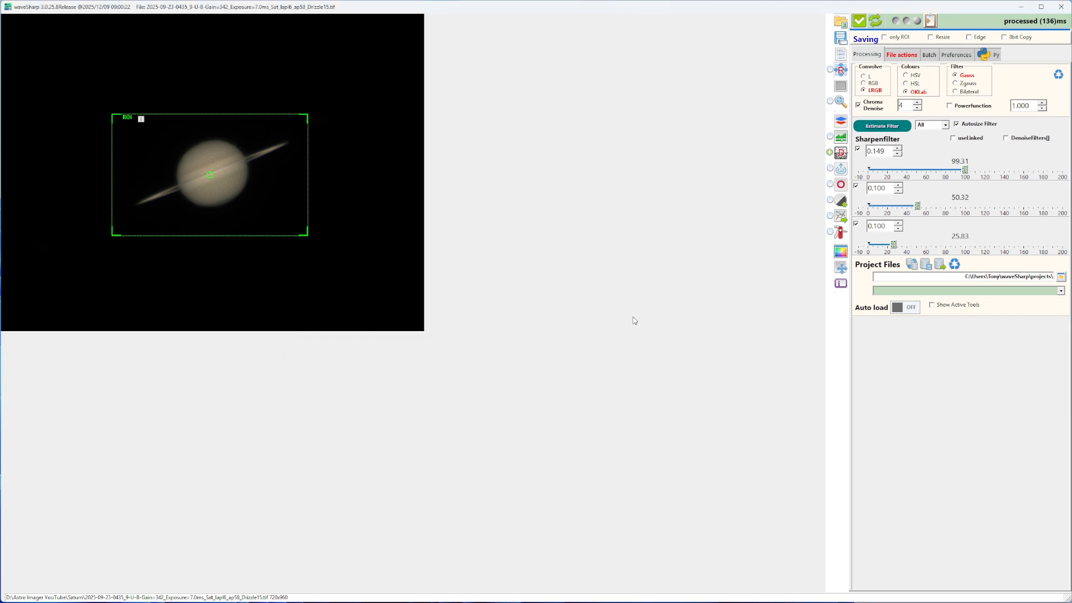
Balance the colours with automatic recalculation, using the ROI as the base and an automatic threshold.
click(841, 137)
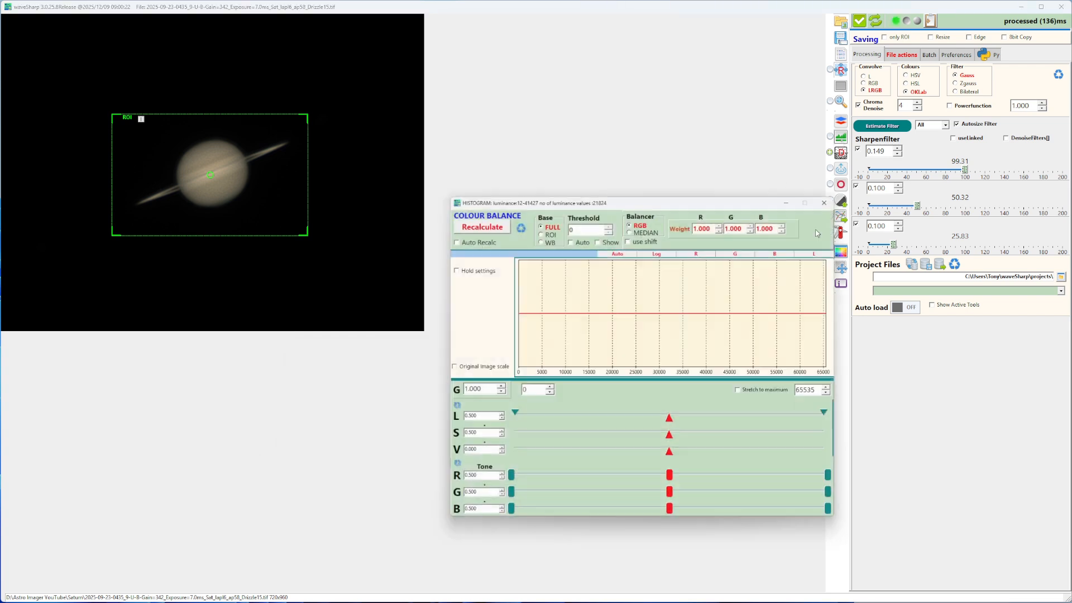
drag(665, 196, 656, 215)
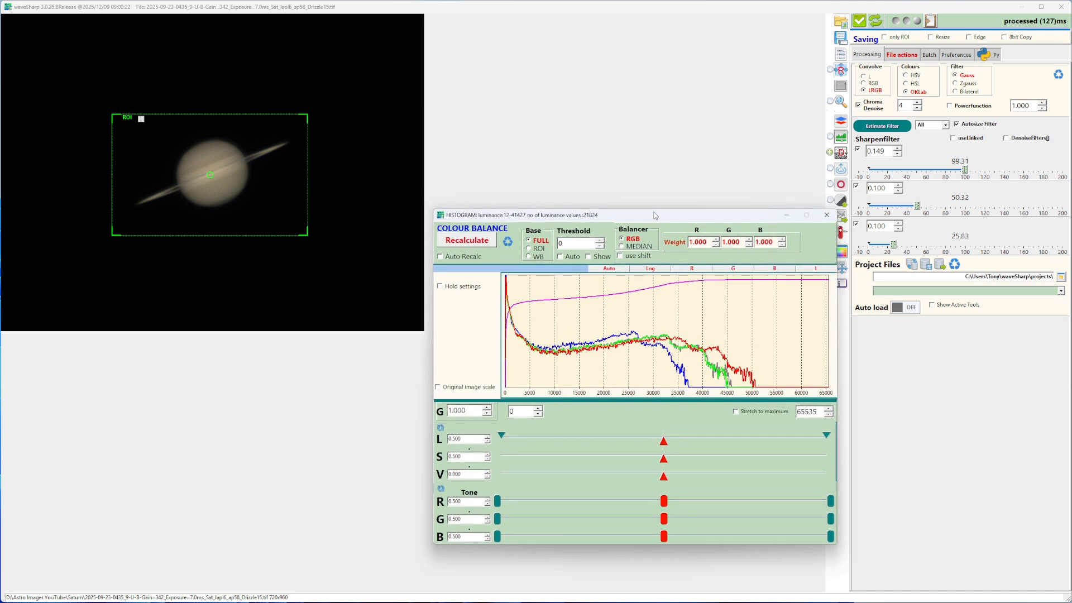
click(441, 257)
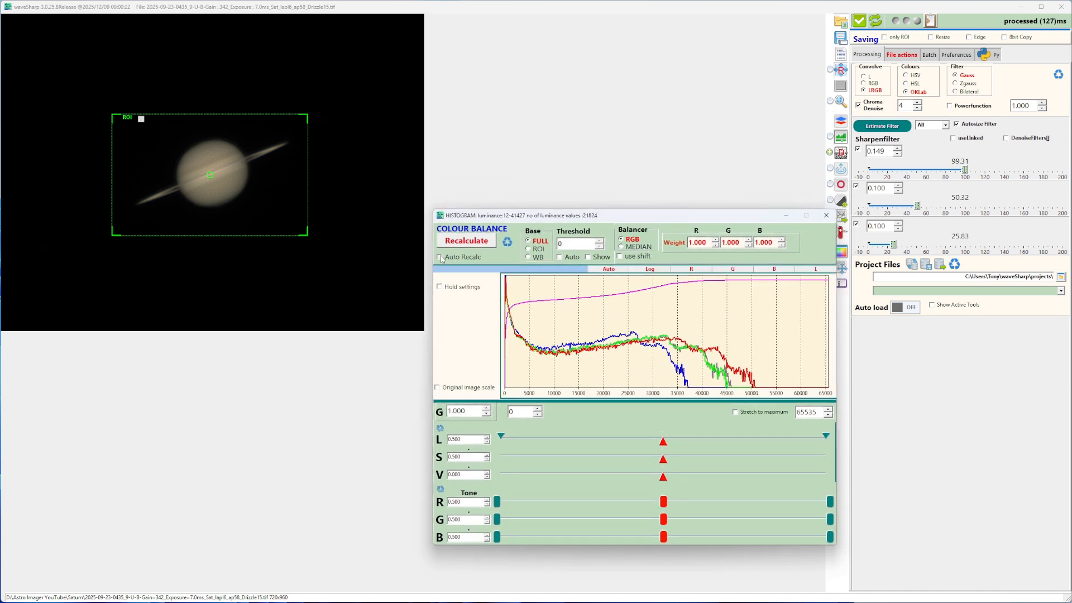
click(528, 249)
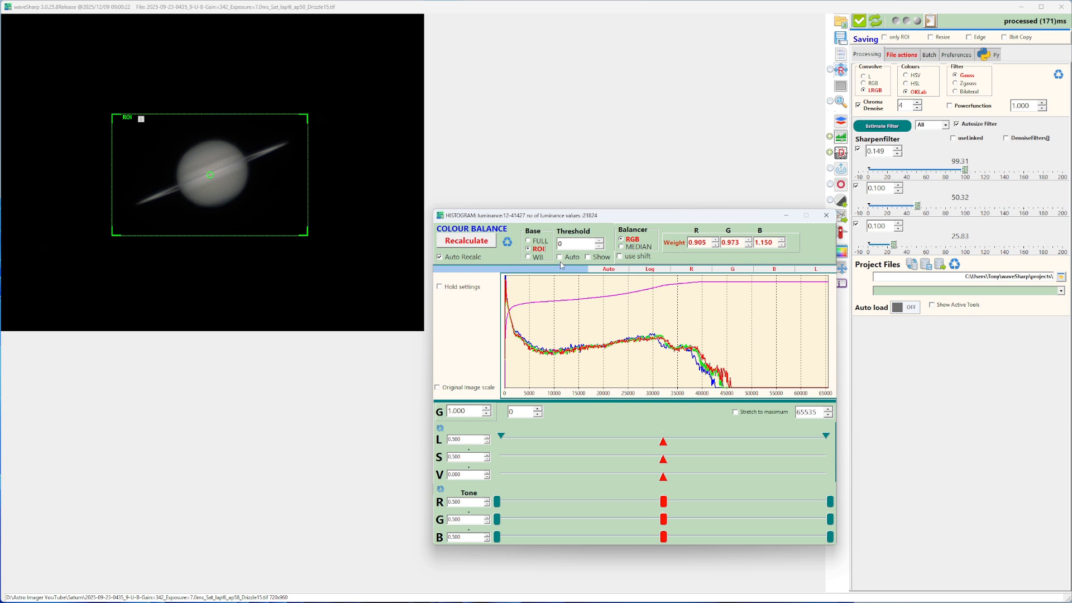
click(560, 257)
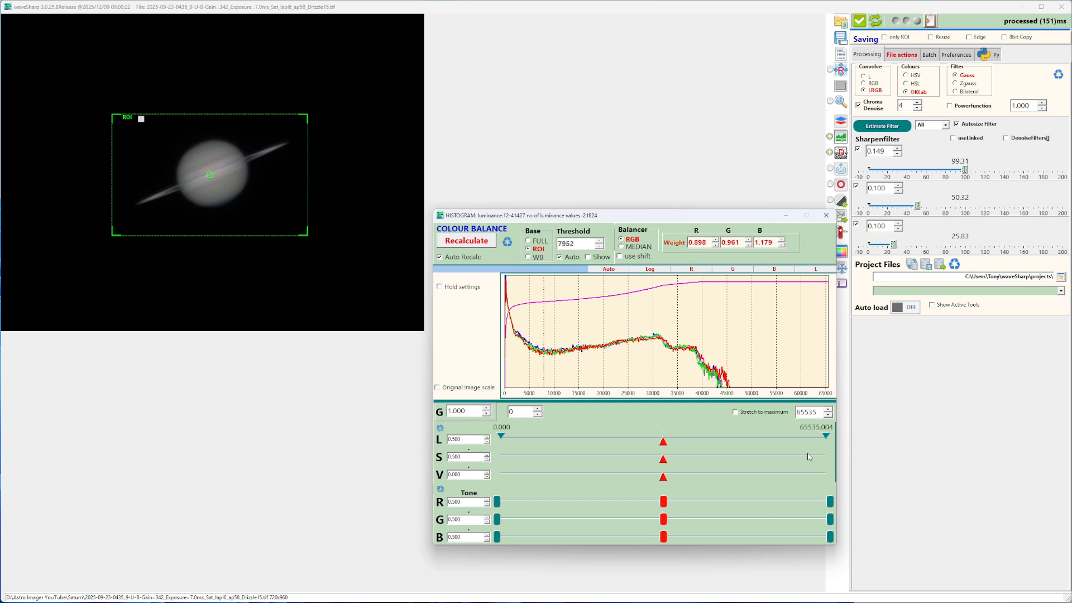
In the histogram, lower the white point to about 60022, set saturation to 0.627 and vibrance to 0.224, and minimise the window.
drag(825, 437, 799, 442)
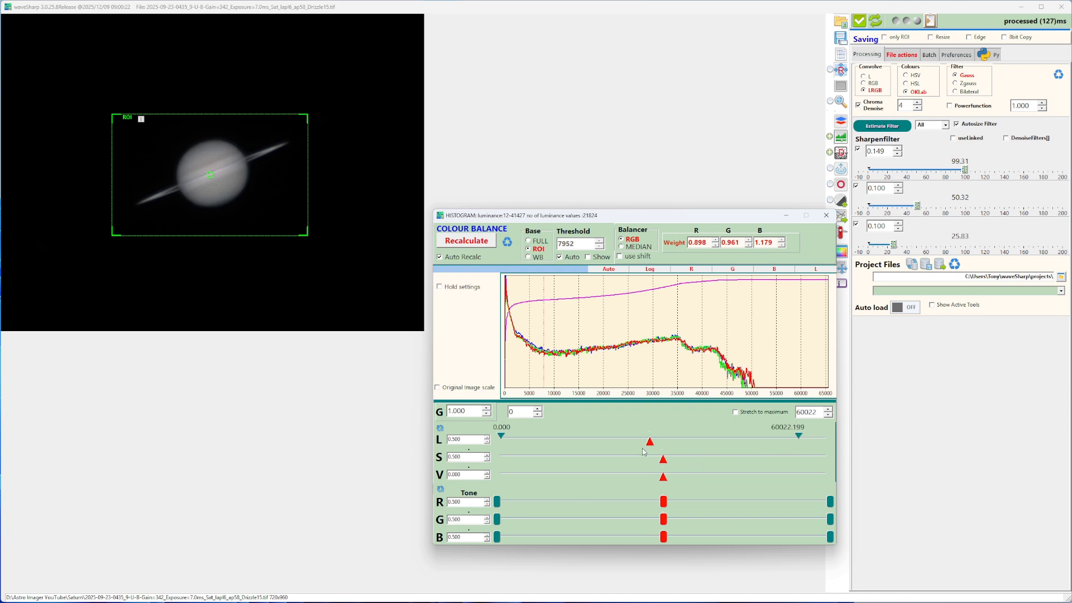
drag(664, 459, 746, 459)
drag(663, 479, 701, 479)
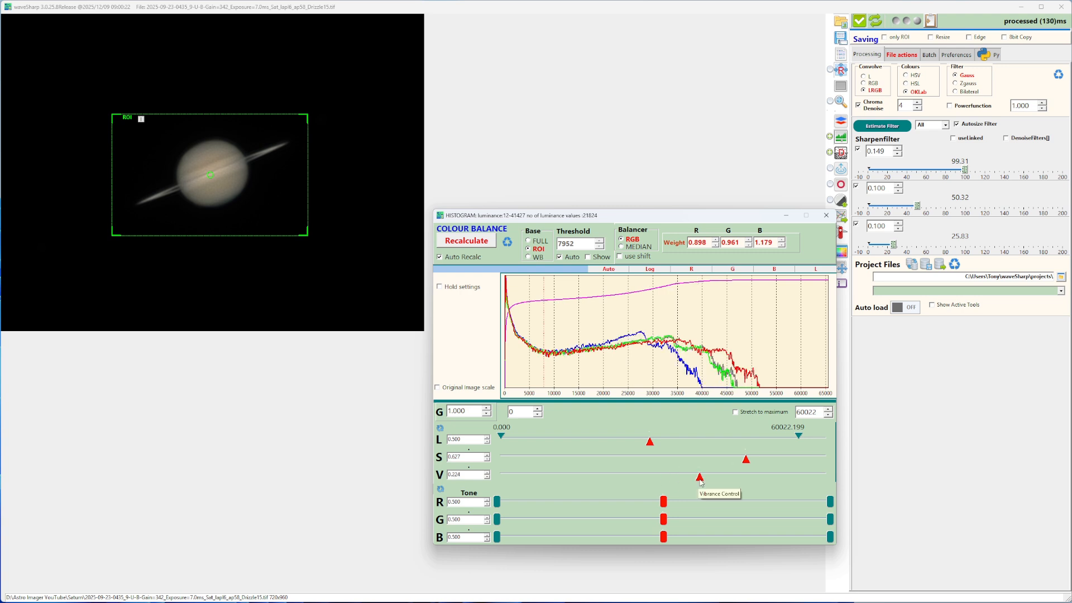
click(787, 216)
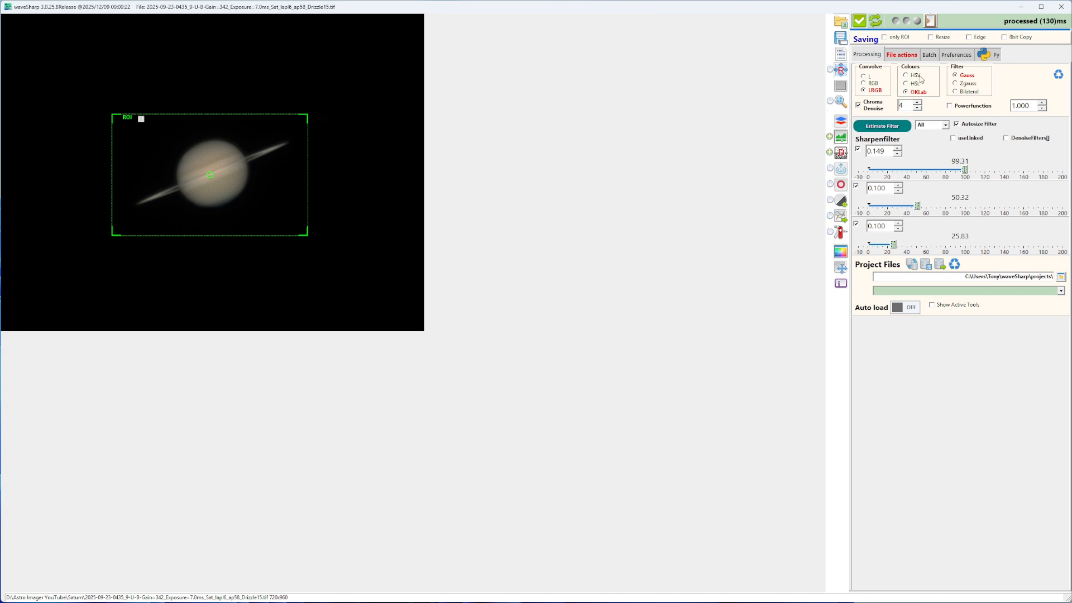
click(929, 55)
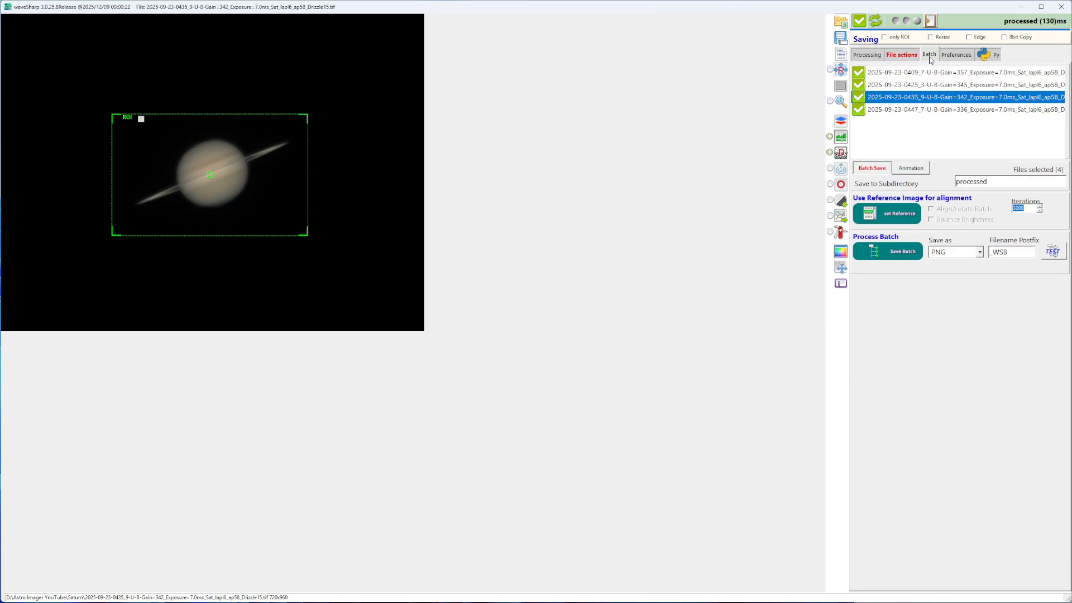
click(893, 88)
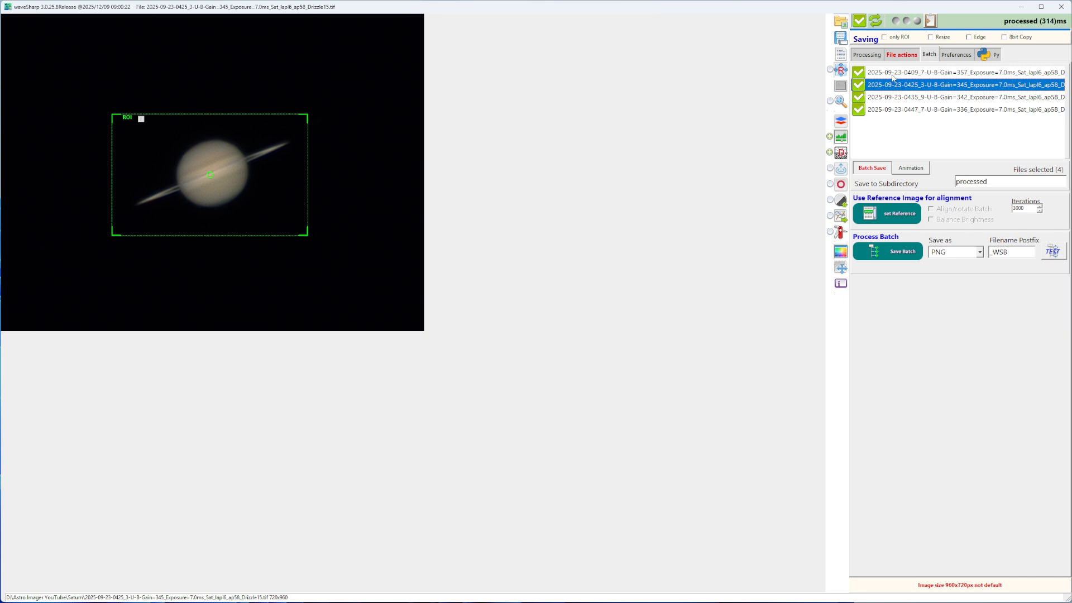
click(891, 73)
click(896, 109)
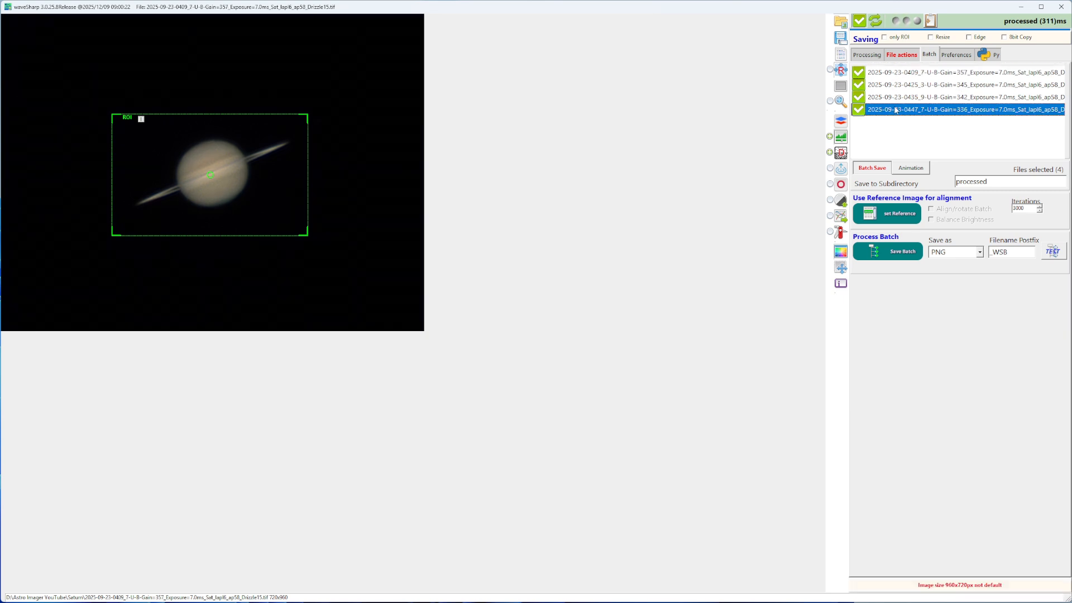
click(895, 98)
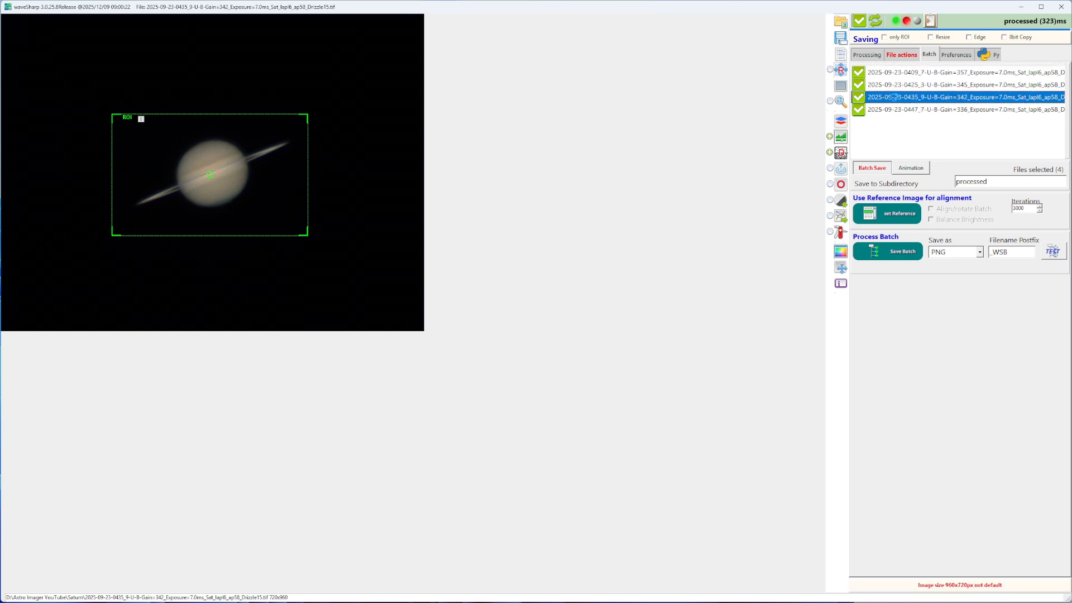
click(868, 55)
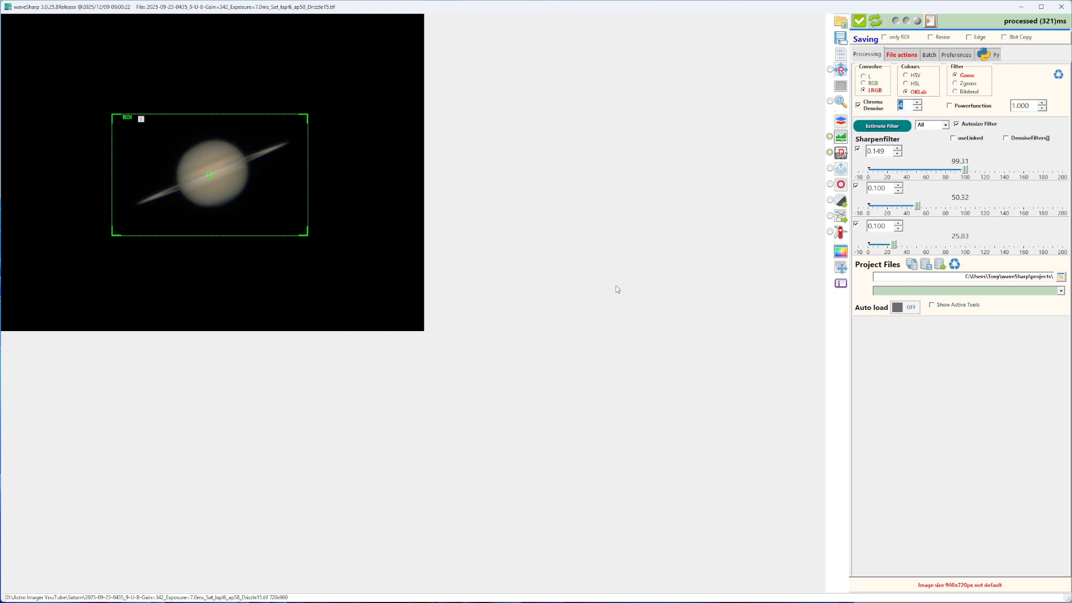
Switch from ROI to full-image processing and briefly inspect the layer view of the sharpened detail.
click(841, 71)
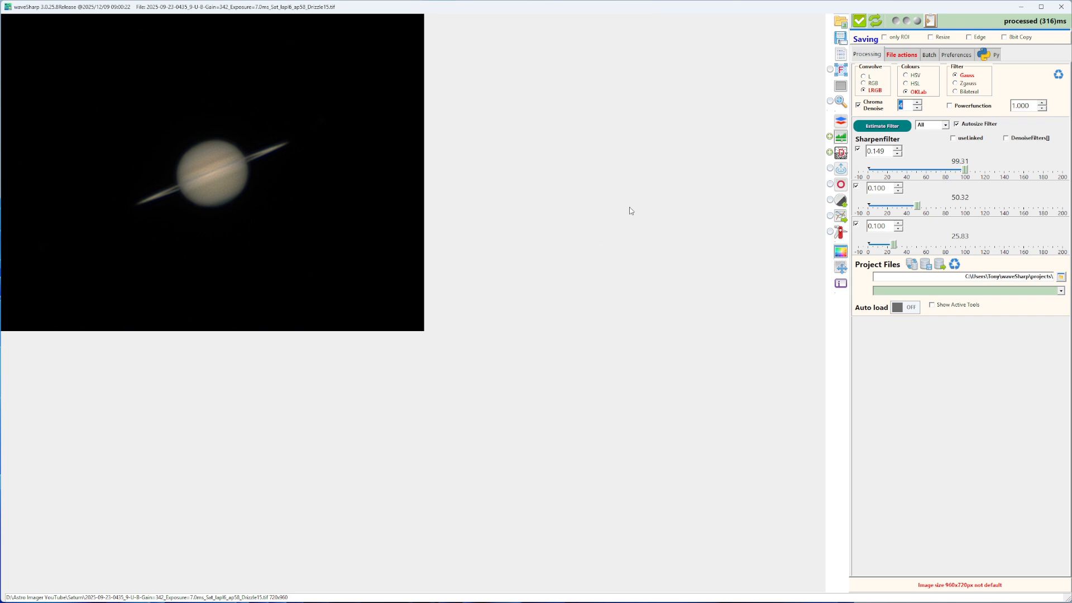
click(842, 123)
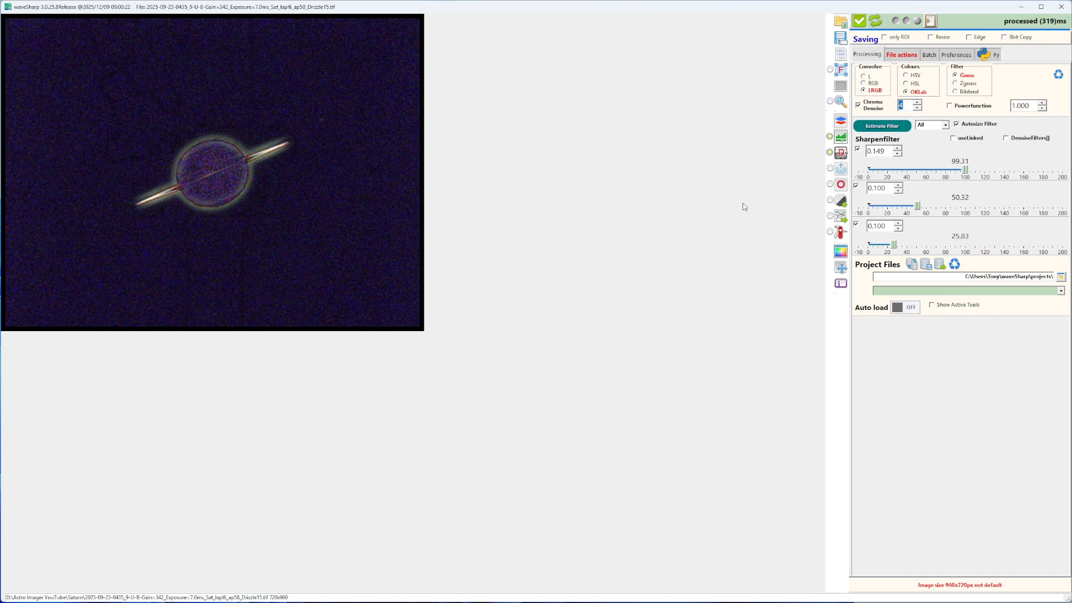
click(842, 121)
Activate the Background Tool with its advanced settings expanded and show its mask over the image.
click(842, 169)
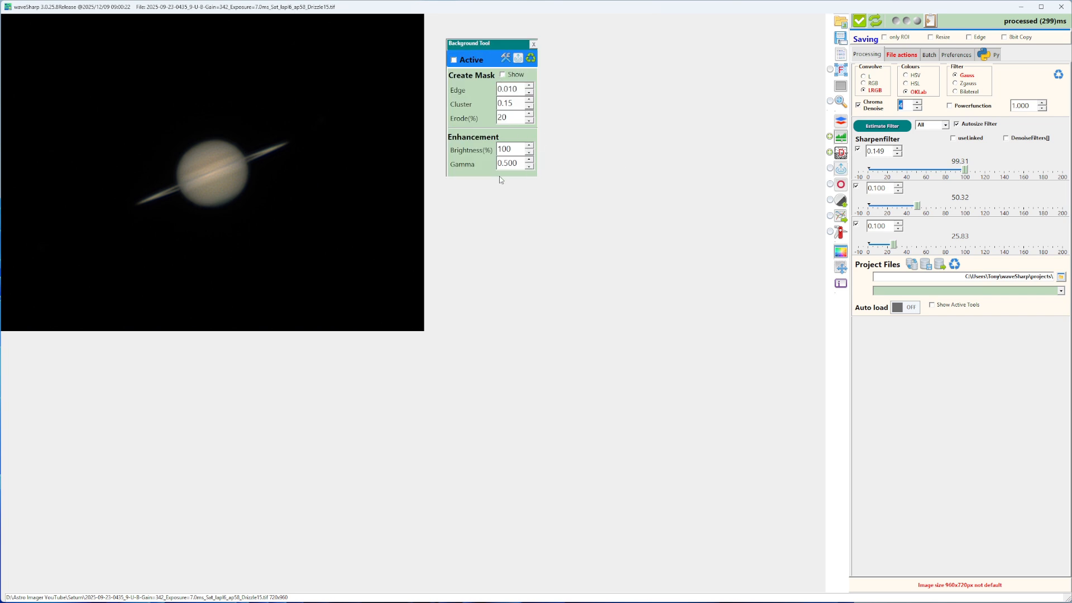
click(506, 58)
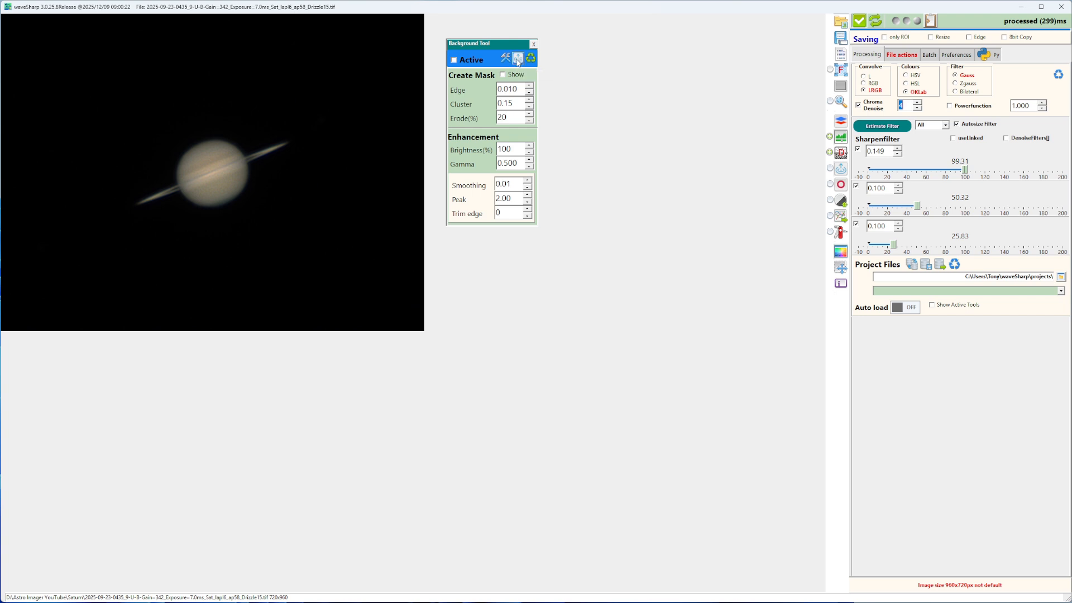
click(454, 59)
click(519, 59)
click(502, 75)
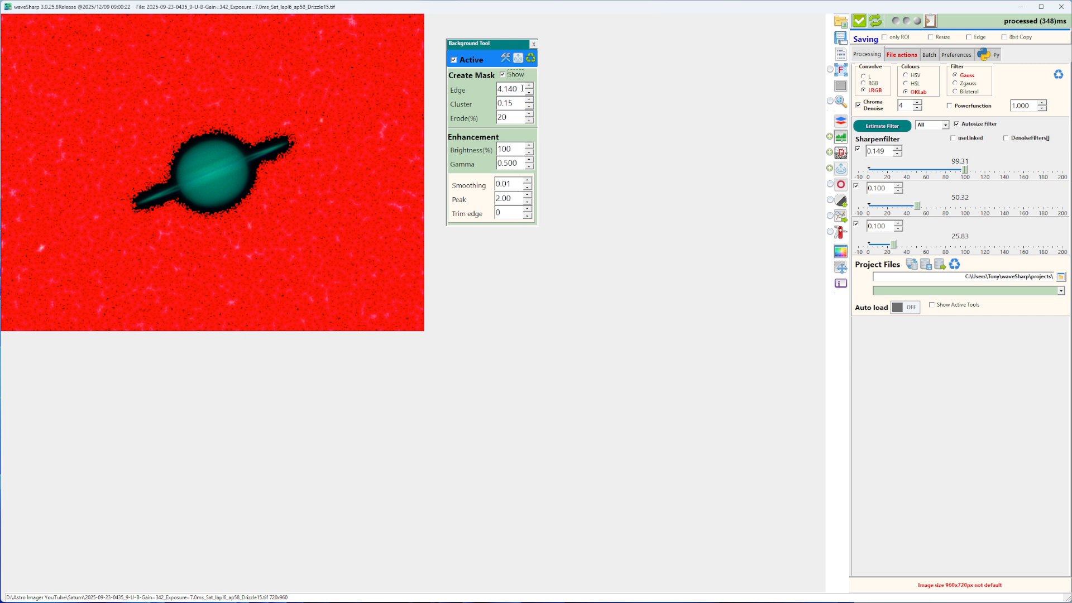
Set the background mask's Edge value to 1.640.
scroll(522, 88, down, 3)
scroll(521, 87, down, 4)
scroll(521, 87, down, 5)
scroll(520, 88, down, 4)
scroll(521, 88, down, 4)
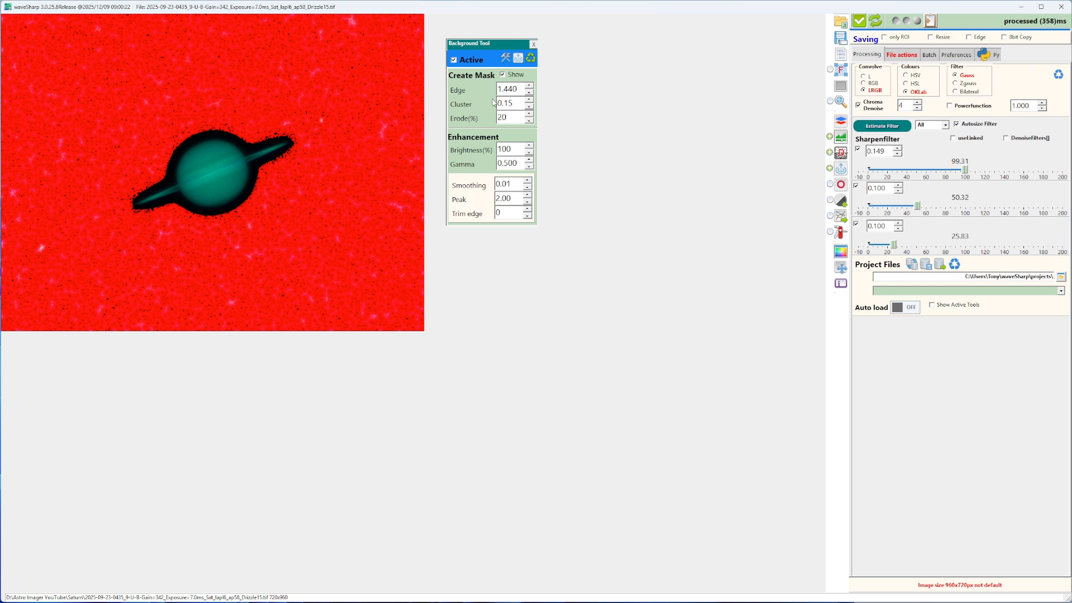
scroll(519, 89, up, 2)
Set the background mask's Cluster value to 1.95 and briefly check the image with the mask hidden.
click(515, 104)
scroll(517, 103, up, 3)
double_click(517, 103)
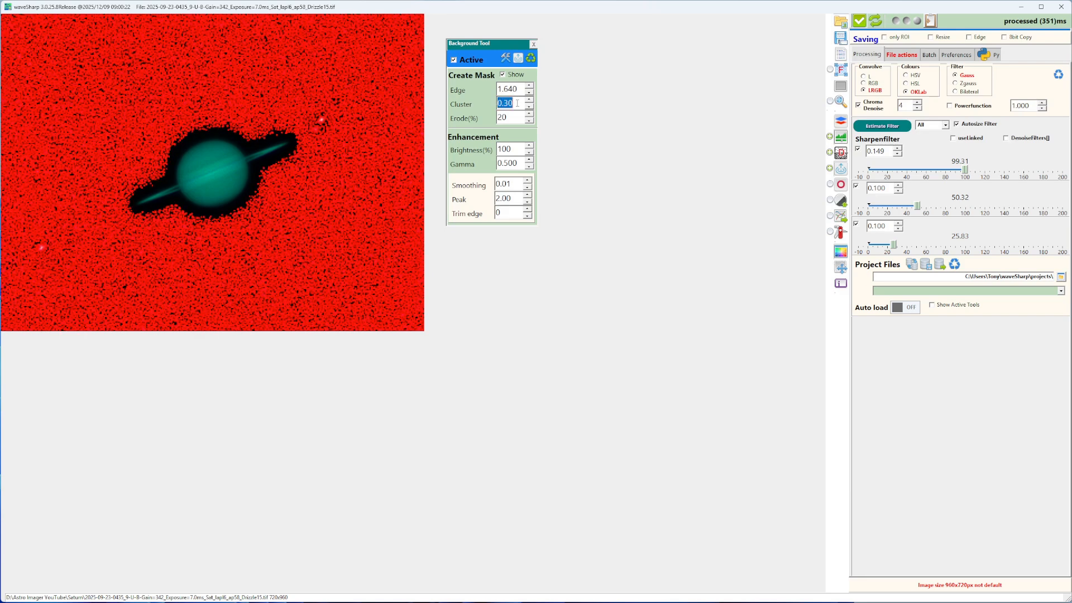
scroll(517, 103, up, 3)
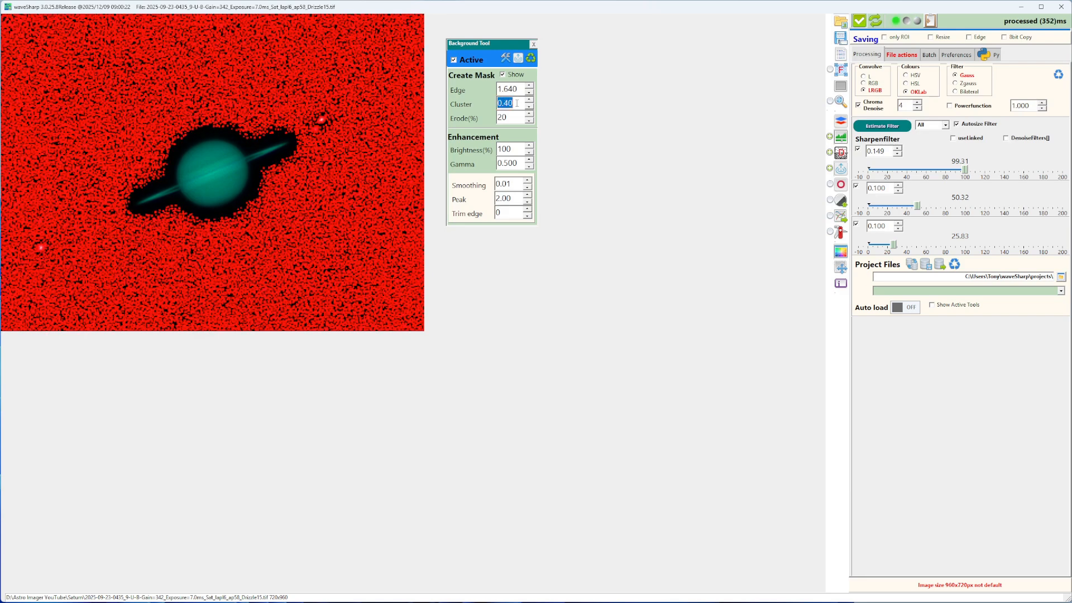
scroll(517, 103, up, 5)
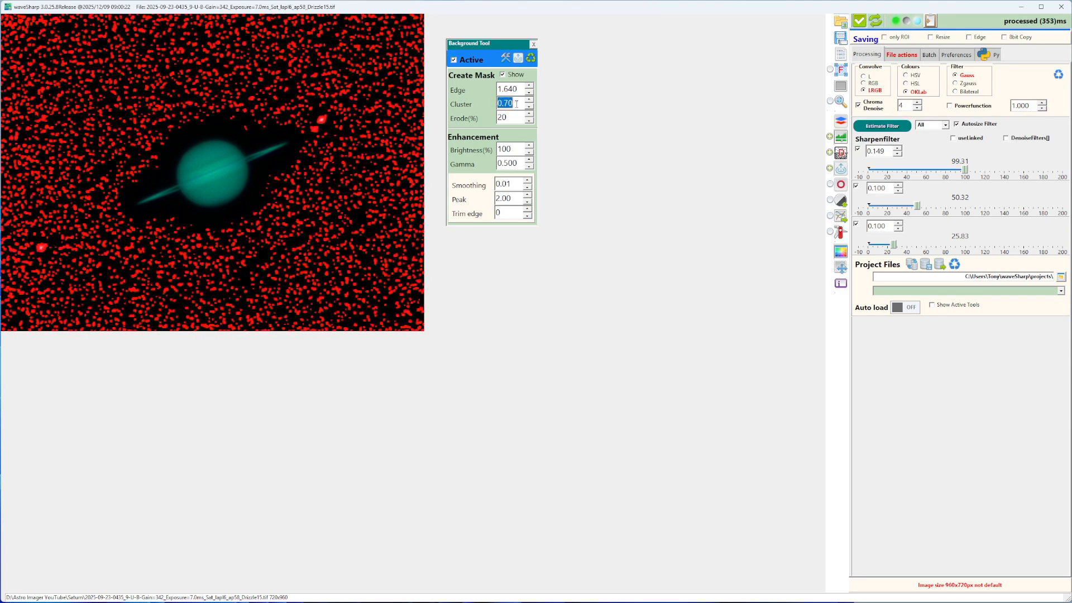
scroll(517, 103, up, 4)
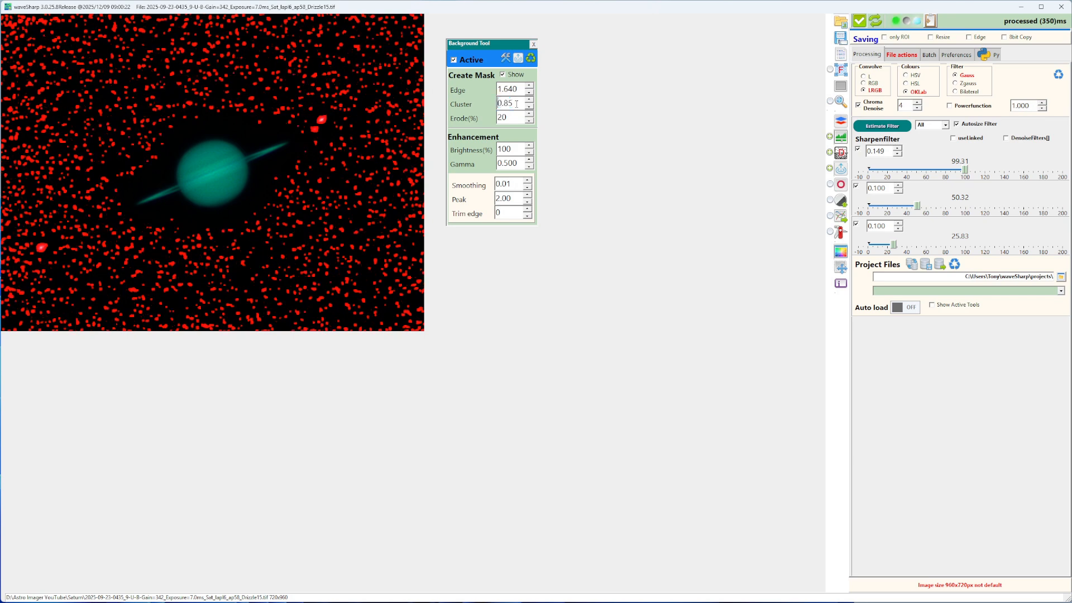
scroll(516, 104, up, 3)
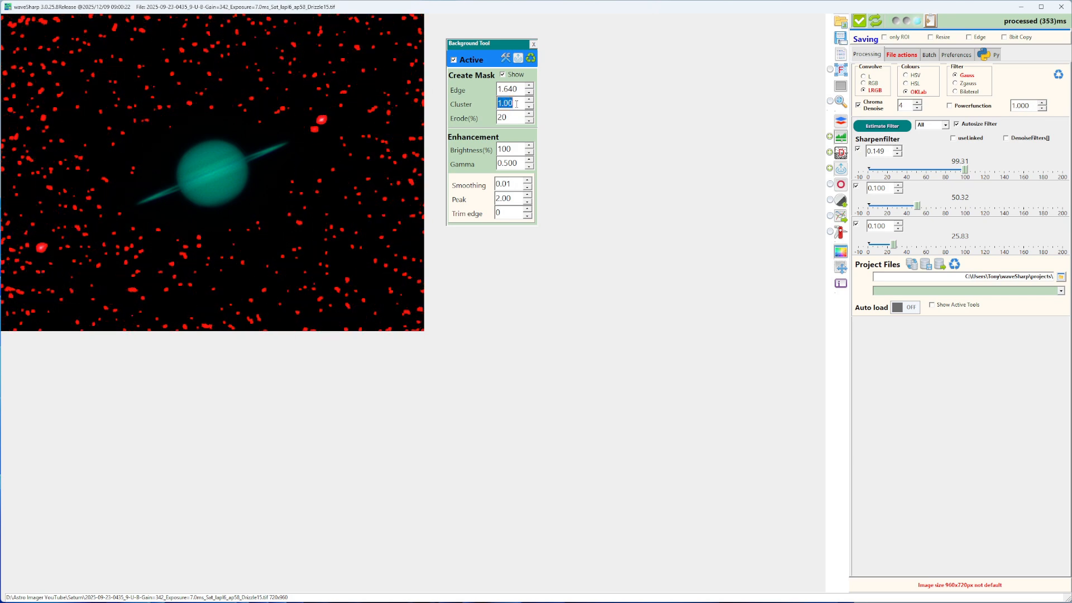
scroll(516, 104, up, 5)
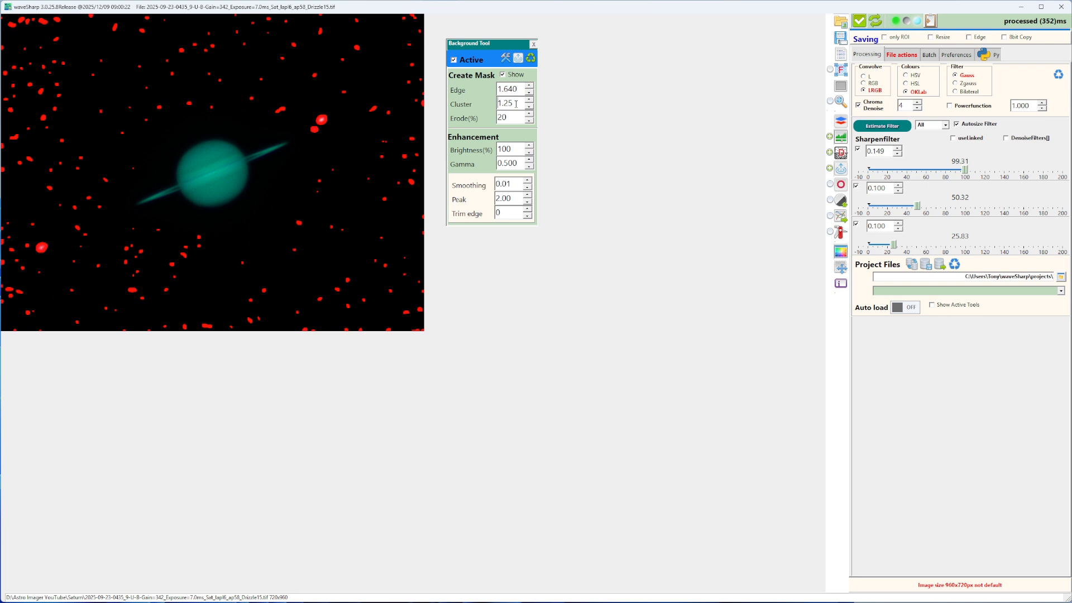
scroll(516, 104, up, 7)
scroll(516, 104, up, 4)
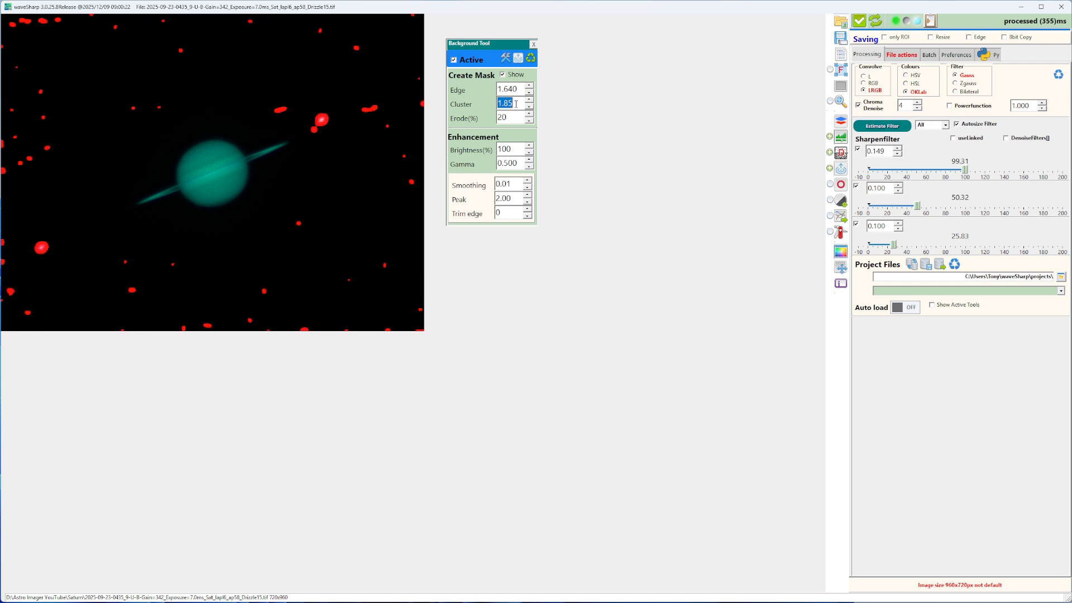
scroll(517, 104, up, 2)
click(503, 75)
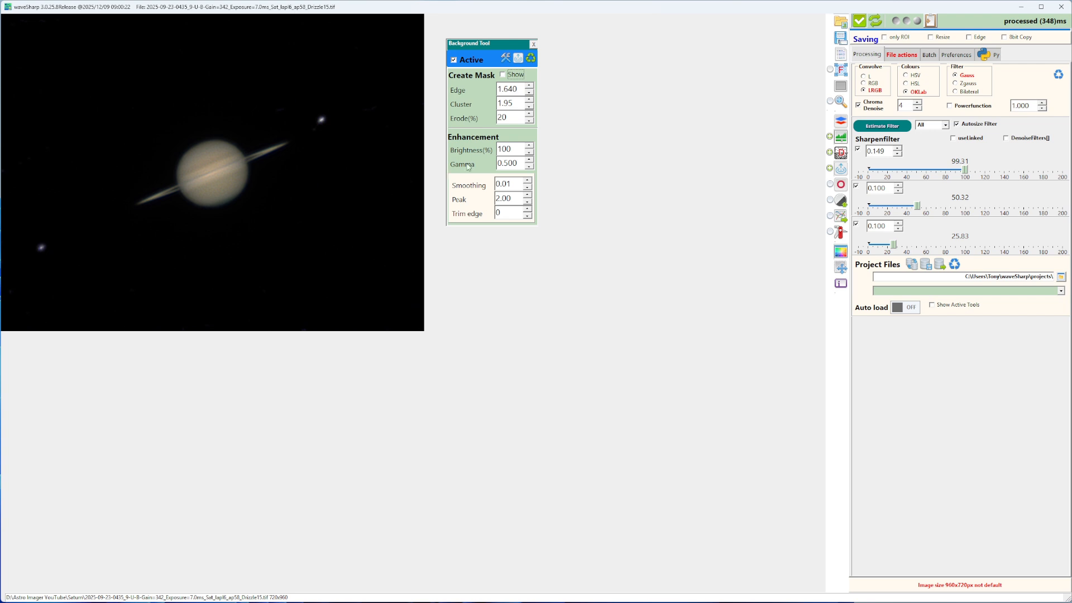
click(503, 75)
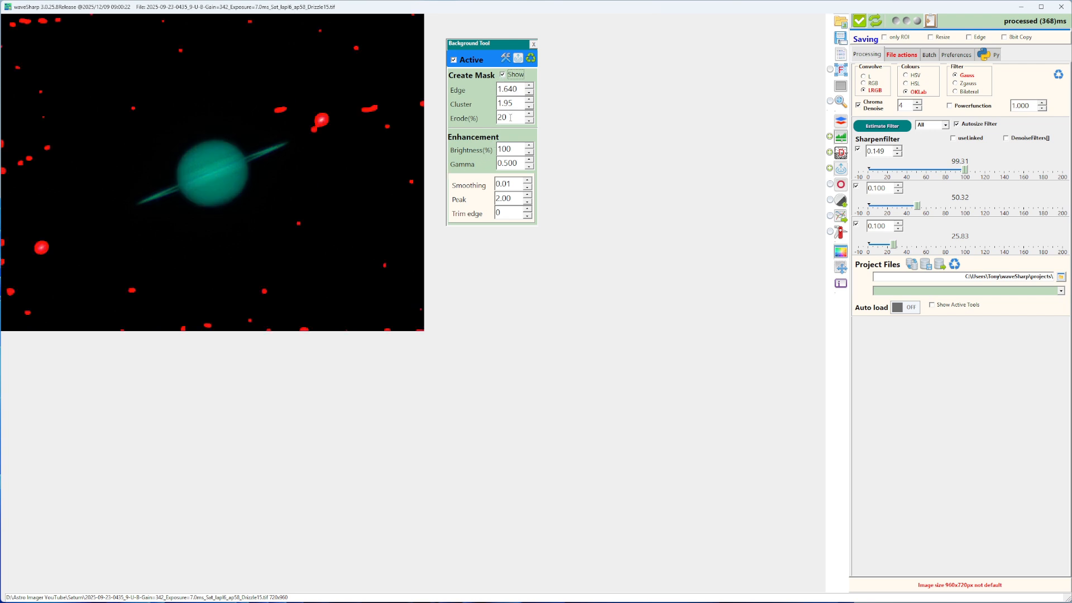
Set the background mask's Erode value to 67% and hide the mask overlay.
scroll(510, 118, up, 11)
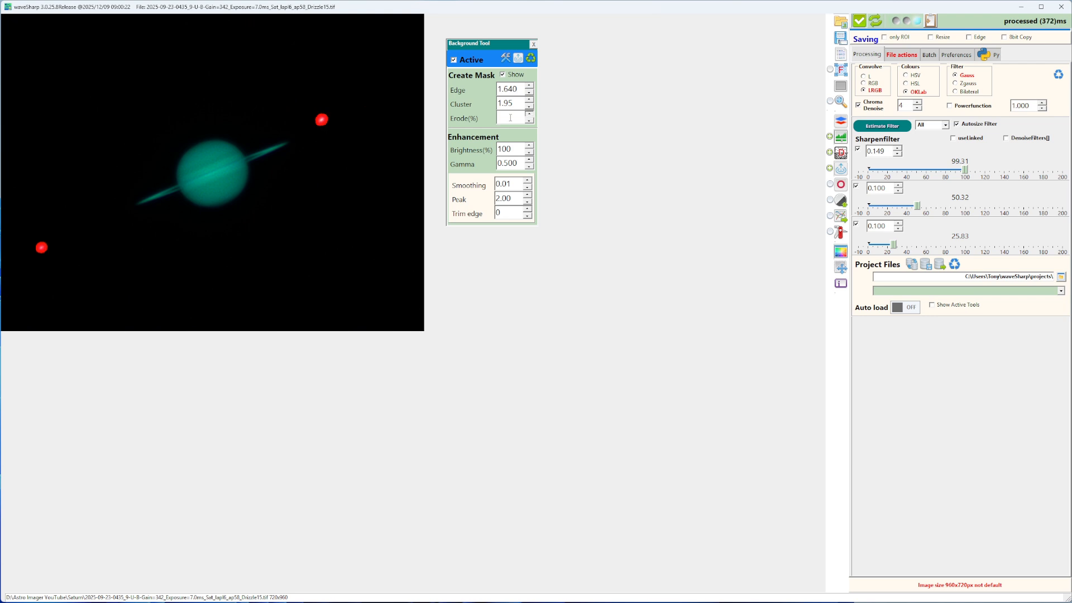
scroll(511, 118, up, 3)
scroll(511, 117, up, 10)
scroll(510, 118, up, 13)
scroll(510, 118, up, 6)
scroll(511, 118, up, 4)
click(503, 75)
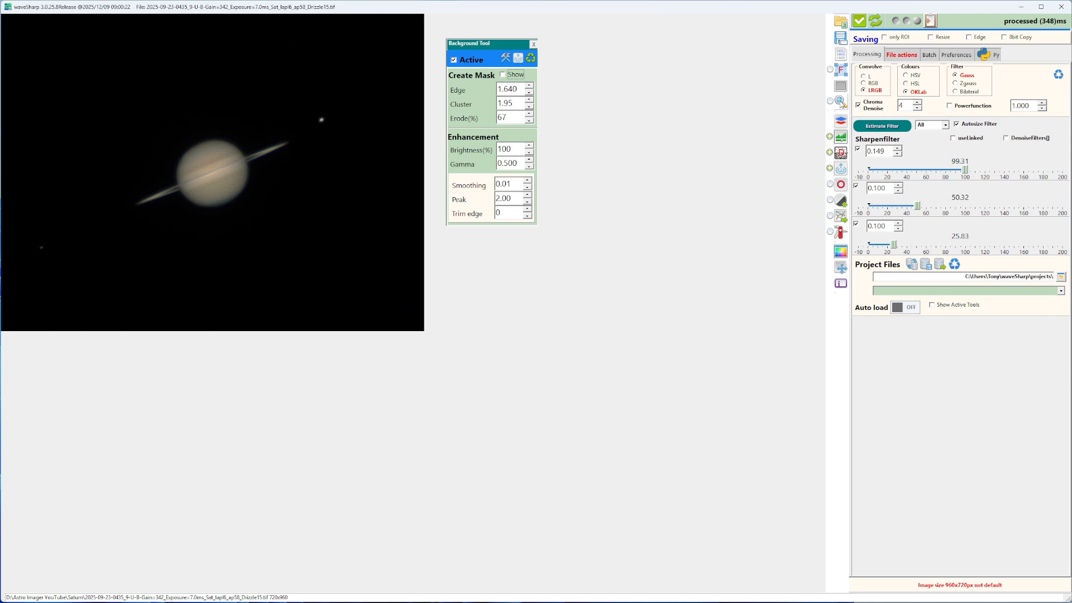
Magnify the moon above Saturn's rings and set the Background Tool's Peak to 5.00 and Smoothing to 1.01.
click(841, 103)
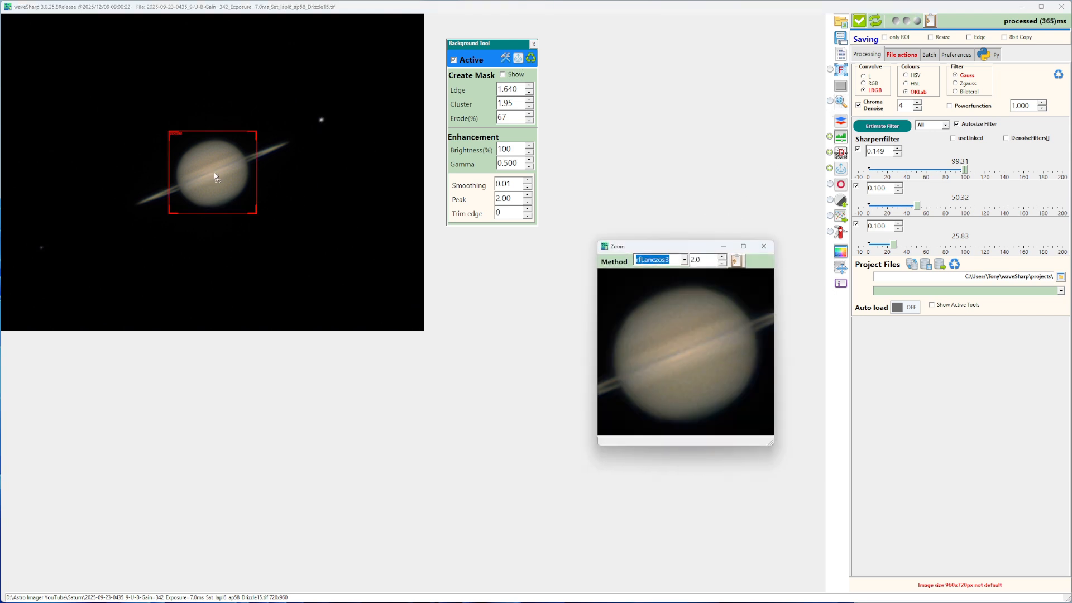
drag(215, 176, 323, 122)
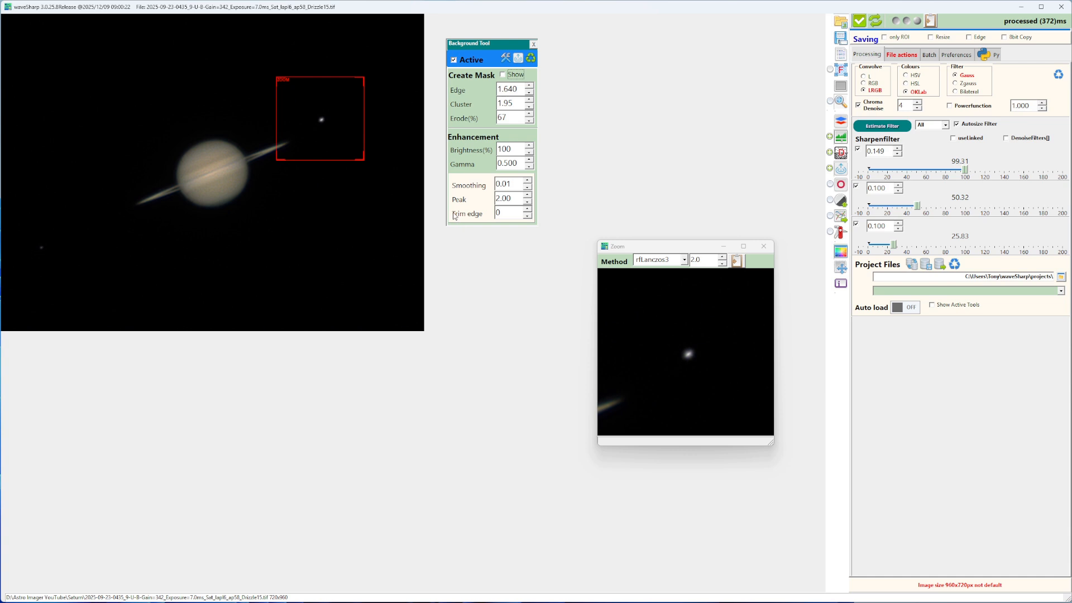
click(515, 198)
scroll(515, 198, up, 4)
scroll(513, 197, up, 5)
scroll(513, 198, up, 4)
scroll(513, 199, up, 2)
scroll(513, 200, up, 4)
scroll(513, 200, up, 1)
scroll(513, 183, up, 4)
scroll(513, 183, up, 4)
scroll(513, 184, up, 1)
scroll(514, 199, up, 3)
scroll(514, 199, up, 2)
scroll(514, 199, up, 1)
Try lower and higher Edge values on the magnified moon and set the mask's Edge to 1.840.
scroll(518, 88, down, 3)
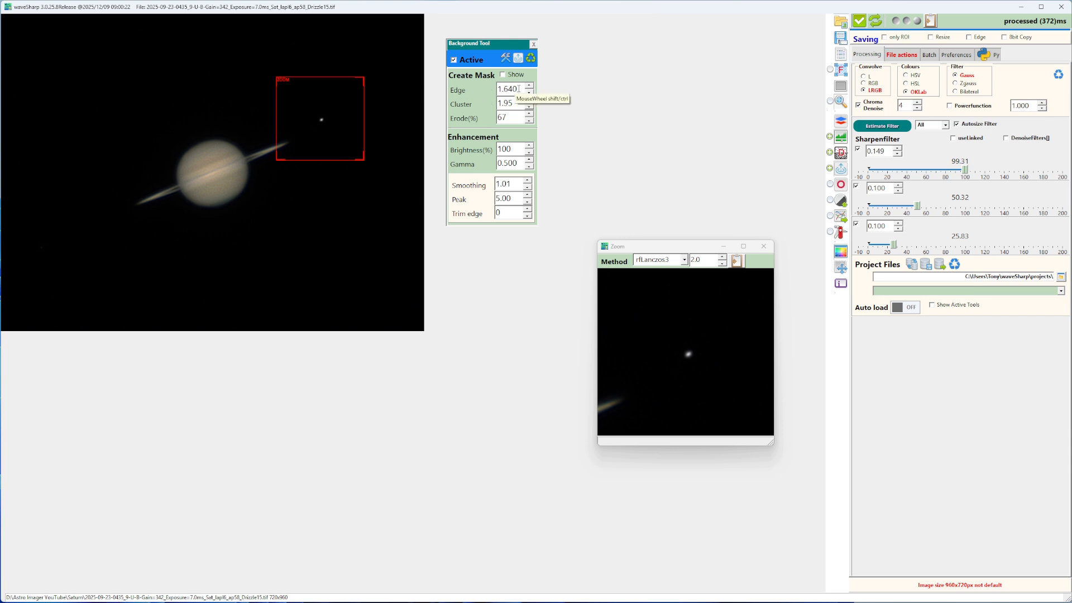
scroll(520, 88, down, 2)
scroll(520, 88, down, 1)
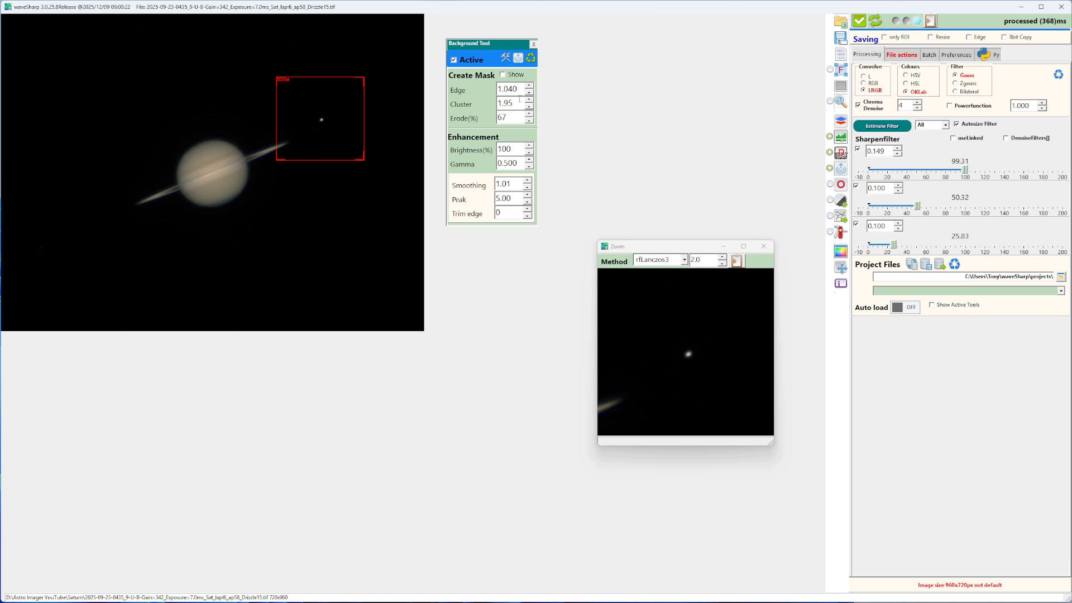
scroll(514, 117, up, 11)
scroll(514, 117, up, 5)
scroll(515, 104, up, 1)
scroll(515, 104, down, 6)
scroll(515, 104, down, 3)
Adjust the background mask's erosion in both directions and set Erode to 72%.
scroll(516, 103, up, 2)
scroll(520, 91, up, 5)
scroll(520, 89, down, 1)
scroll(512, 117, down, 7)
scroll(512, 118, down, 4)
scroll(517, 103, up, 3)
scroll(518, 103, up, 2)
scroll(517, 104, up, 1)
scroll(518, 90, up, 4)
Set the background Brightness to 60% and Smoothing to 1.51, and close the magnified view.
scroll(514, 148, down, 2)
scroll(514, 148, down, 2)
click(515, 184)
scroll(513, 184, up, 5)
click(764, 248)
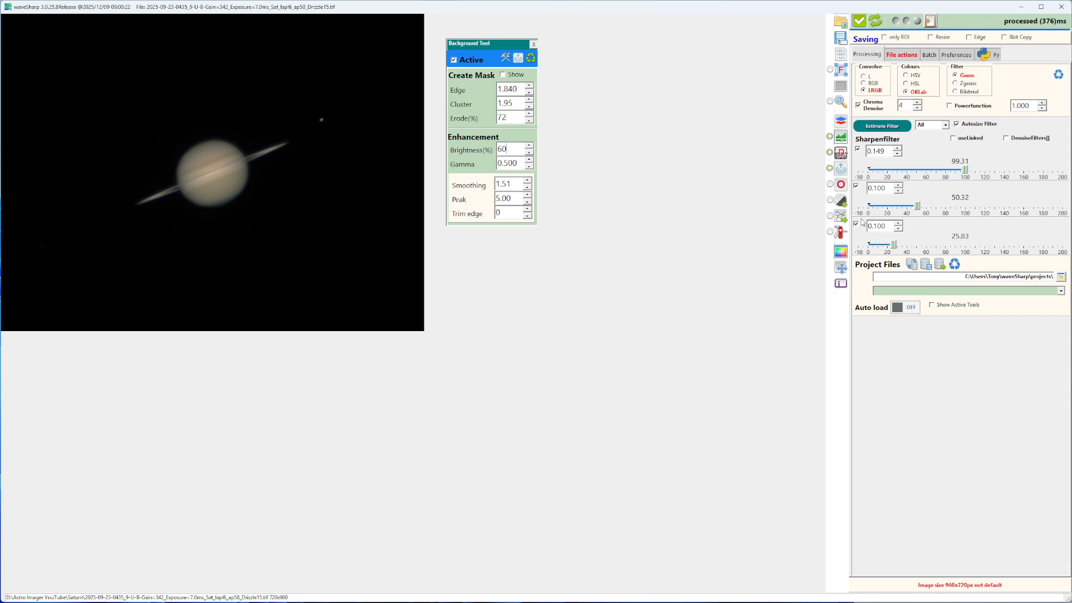
Check the background settings on the first three images of the batch.
click(929, 54)
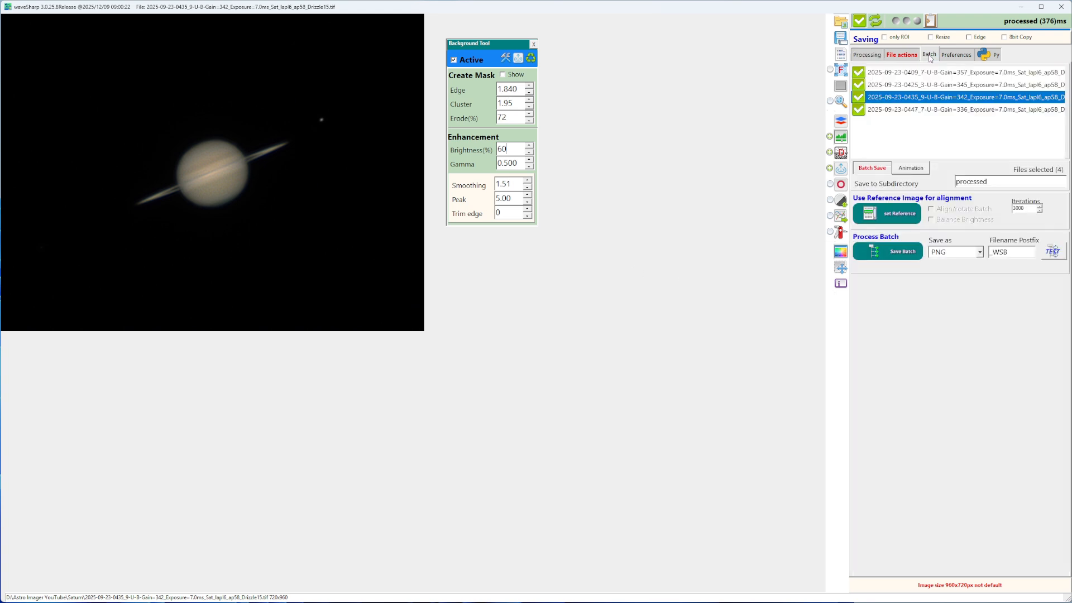
click(888, 73)
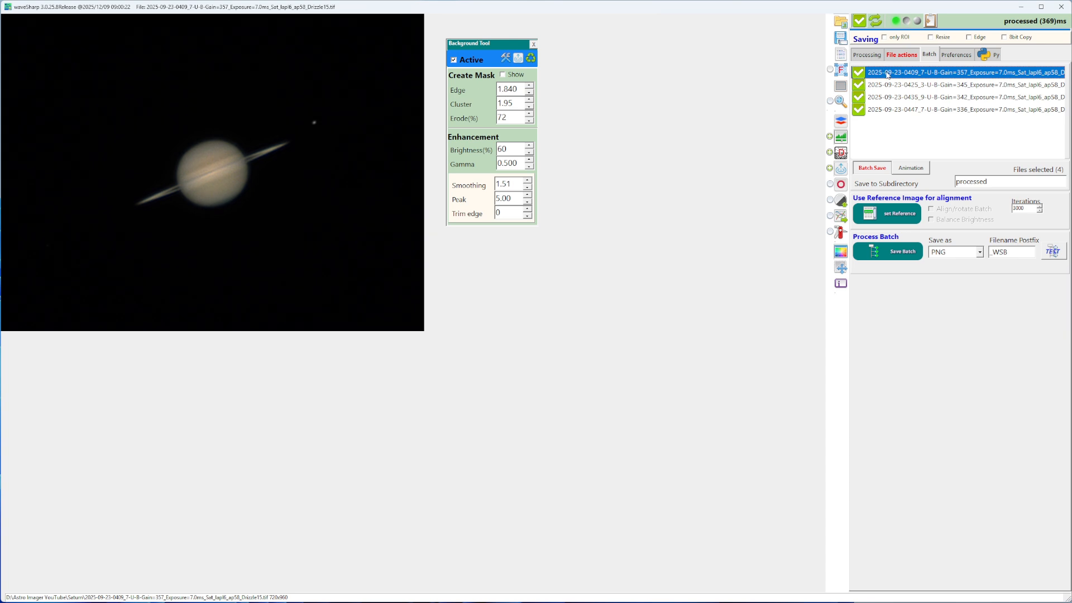
click(889, 85)
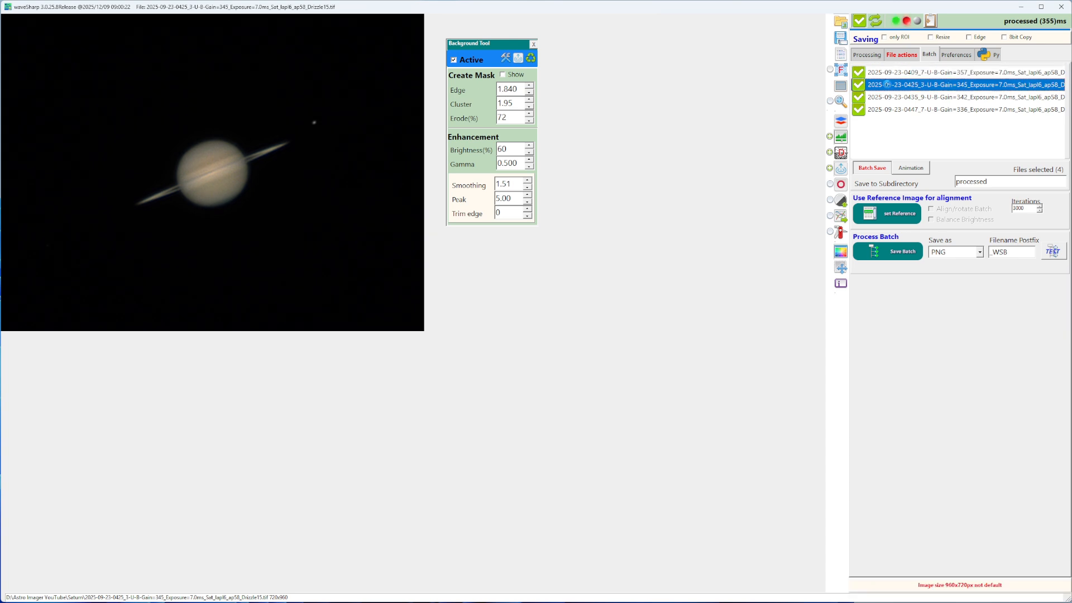
click(889, 98)
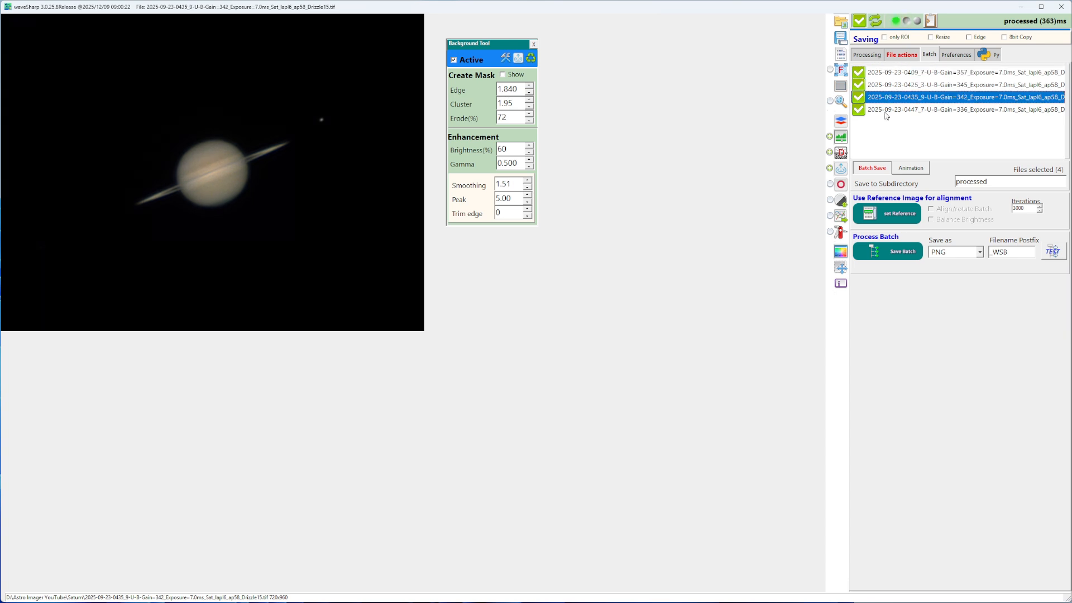
click(886, 110)
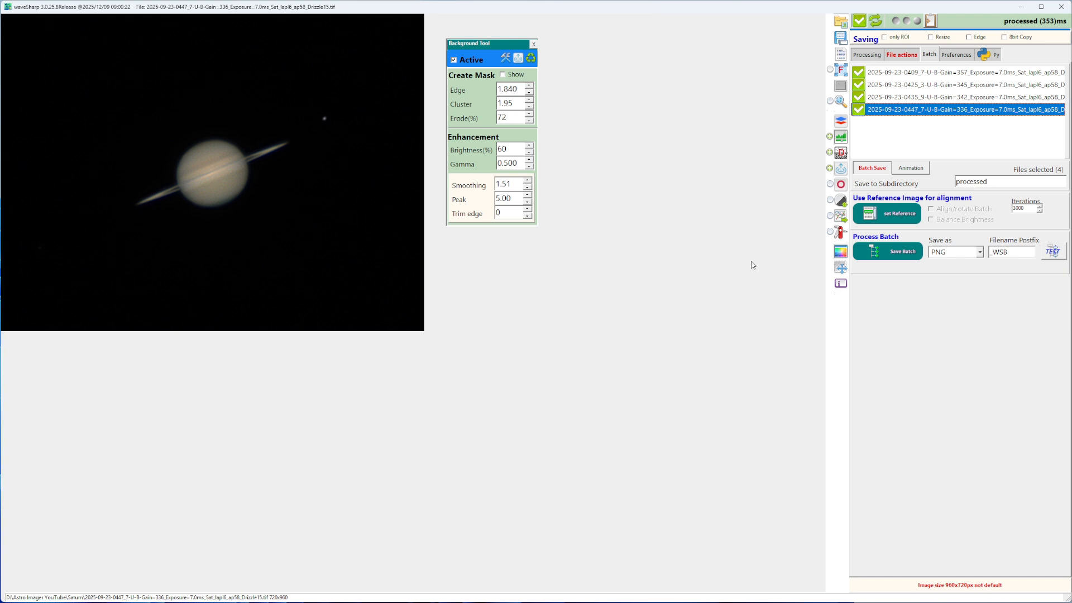
click(890, 217)
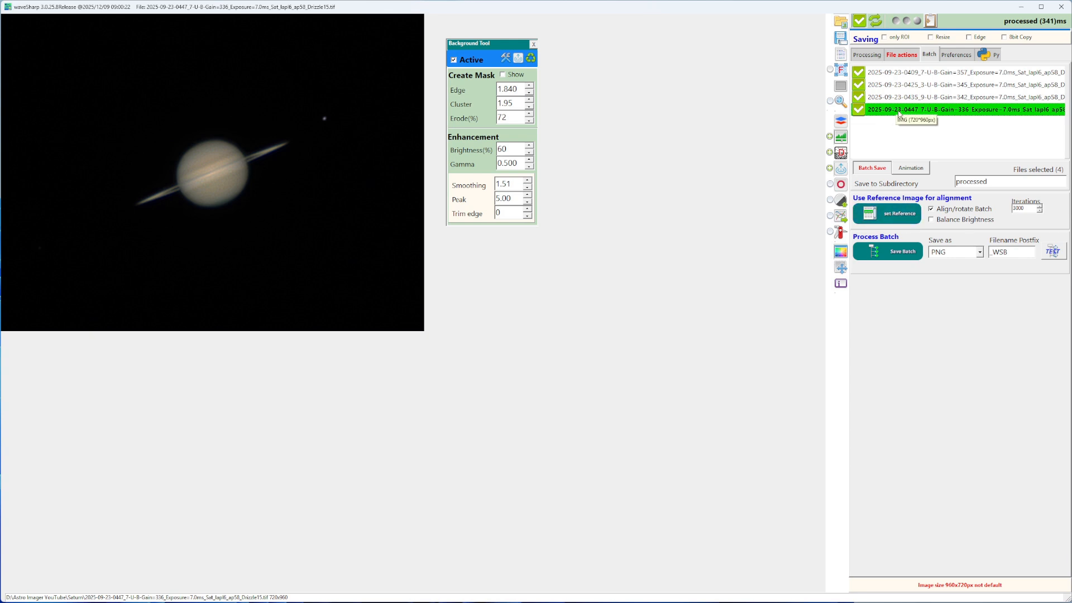
click(931, 221)
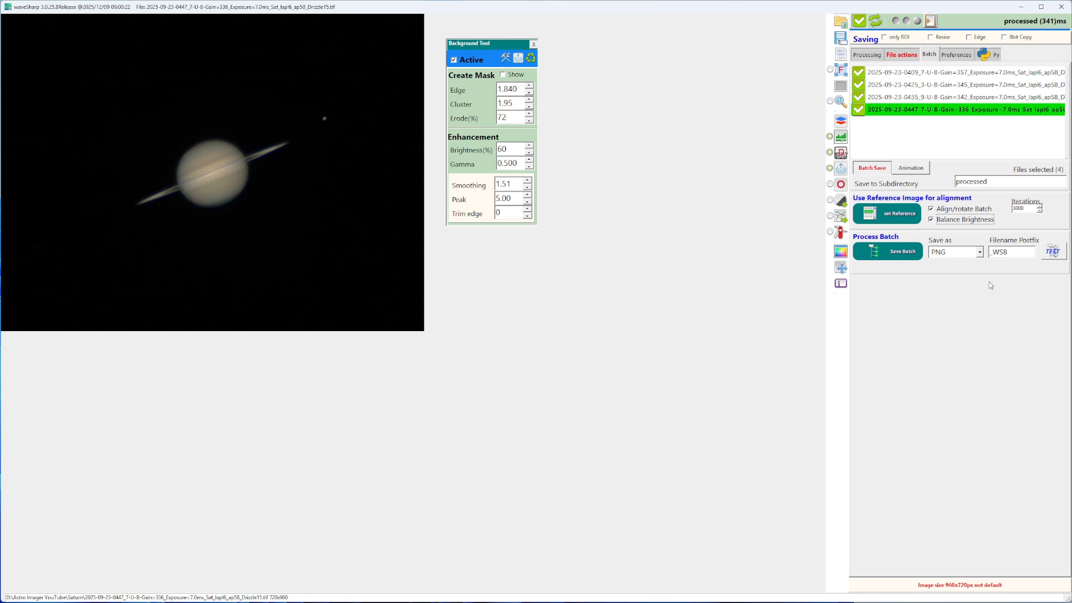
Generate the animation frames from the batch and create the animation in GIF format.
click(909, 169)
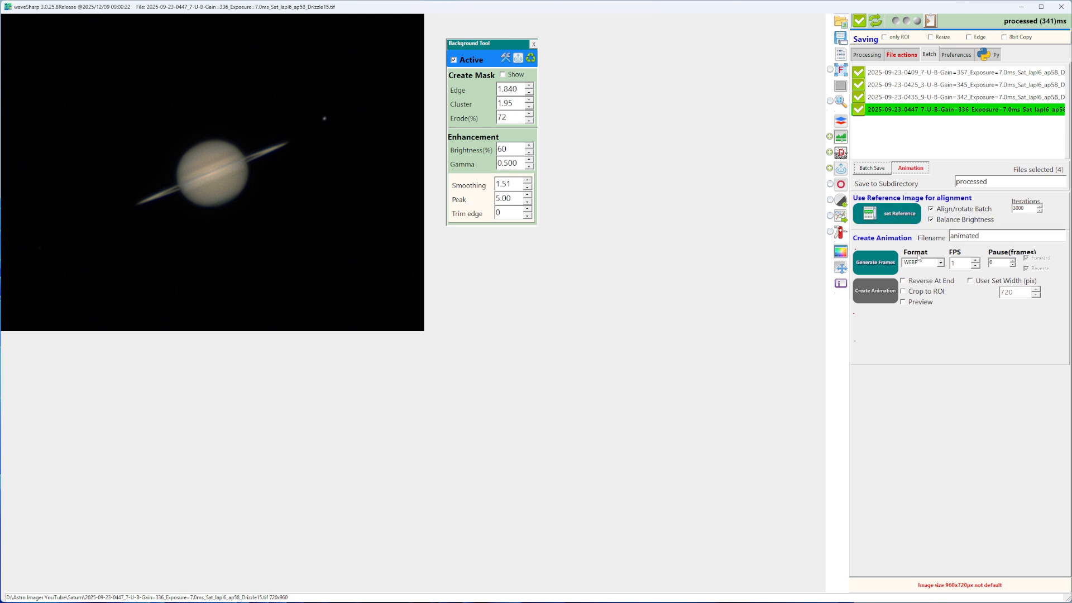
click(941, 263)
click(917, 278)
click(877, 267)
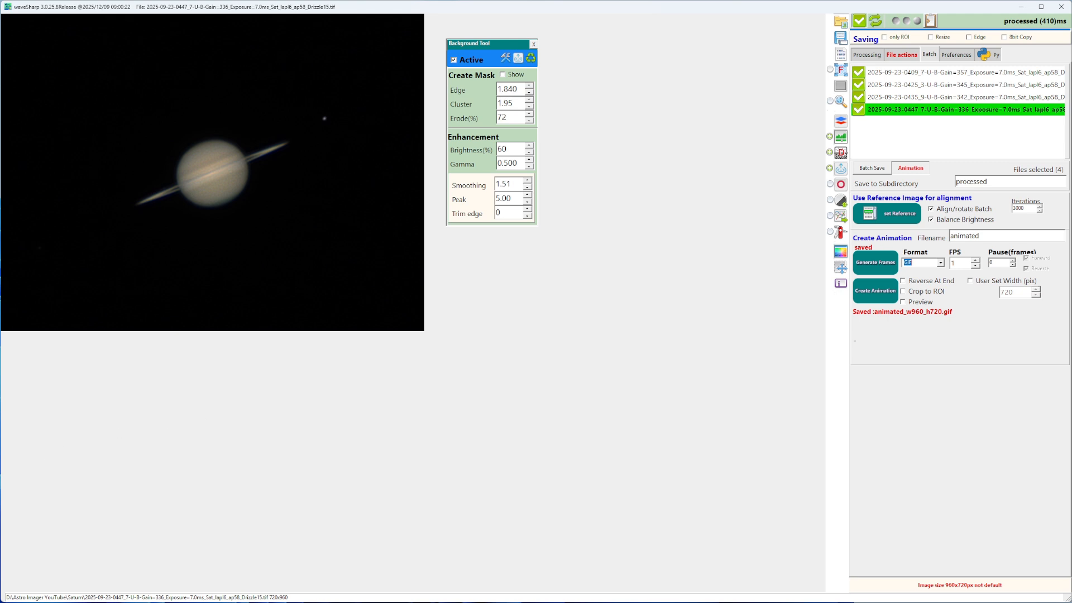
Switch to the processed folder in File Explorer and open animated_w960_h720.gif in Google Chrome.
key(alt+Tab)
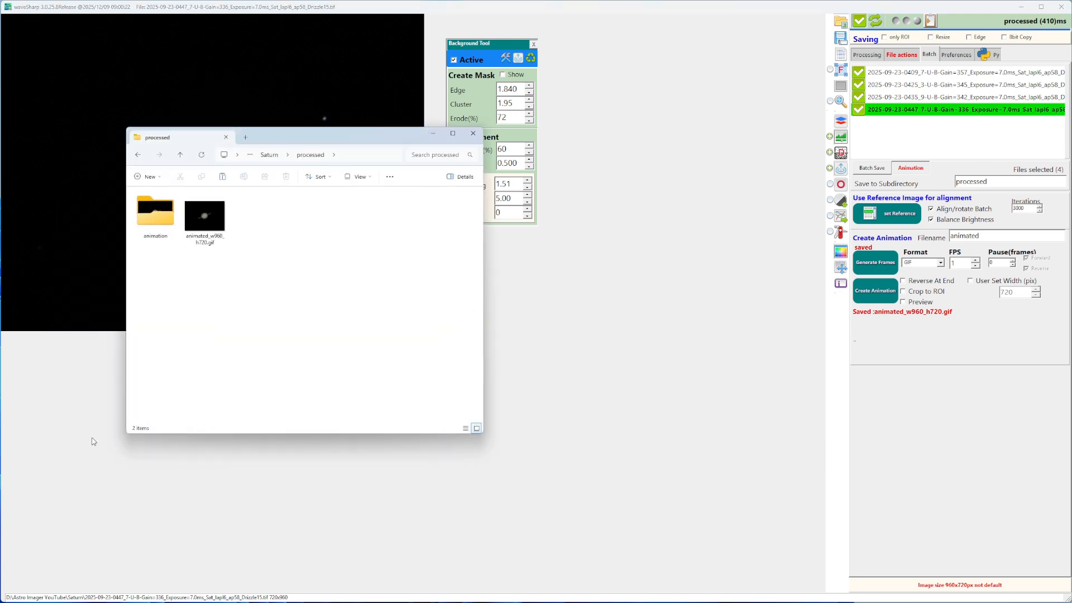
click(203, 213)
right_click(204, 215)
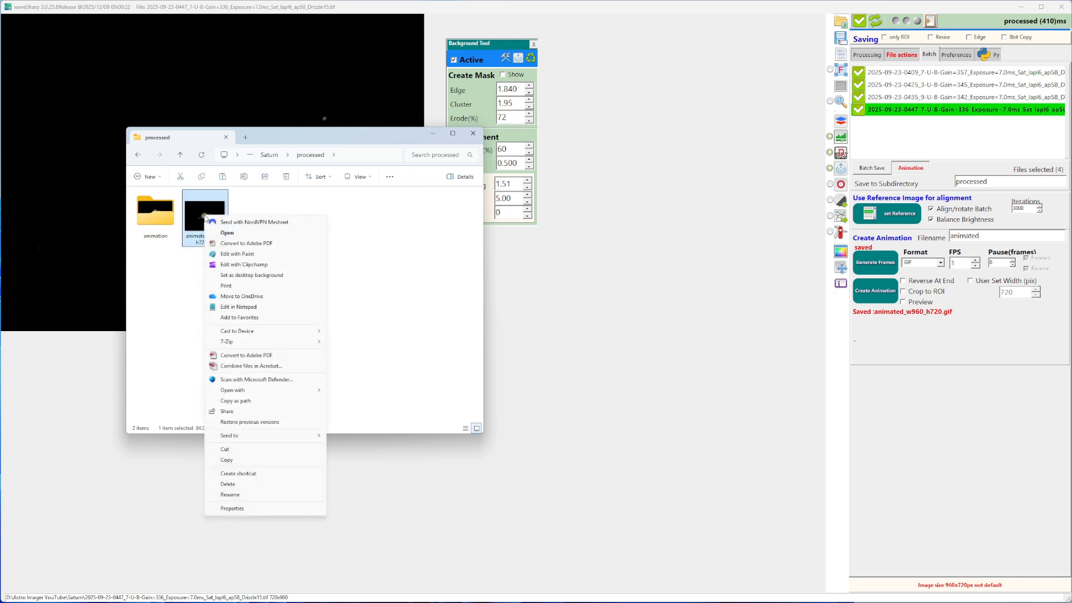
mouse_move(268, 390)
click(349, 391)
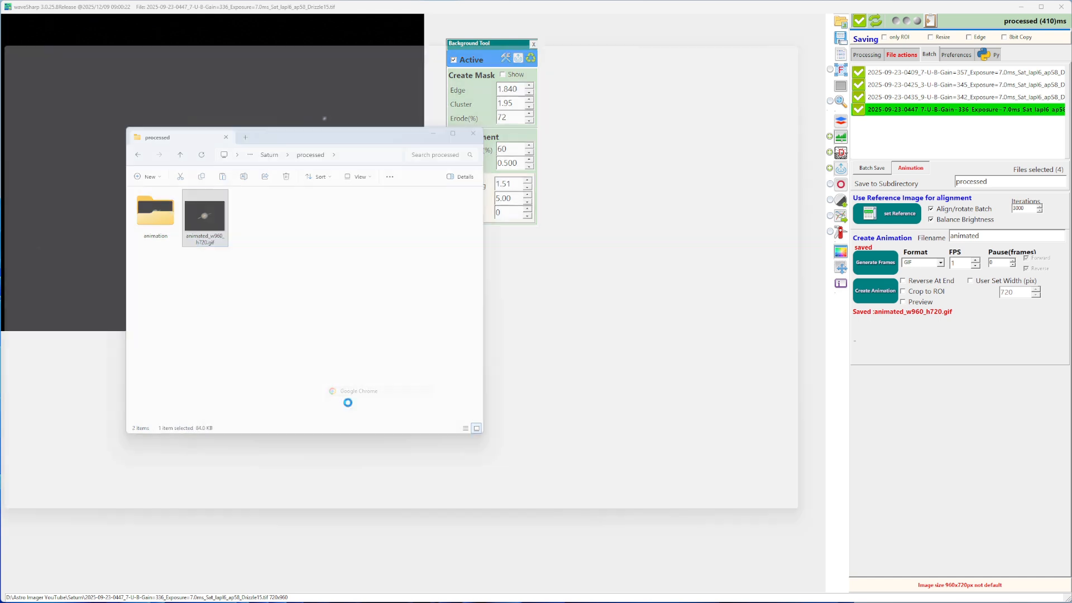